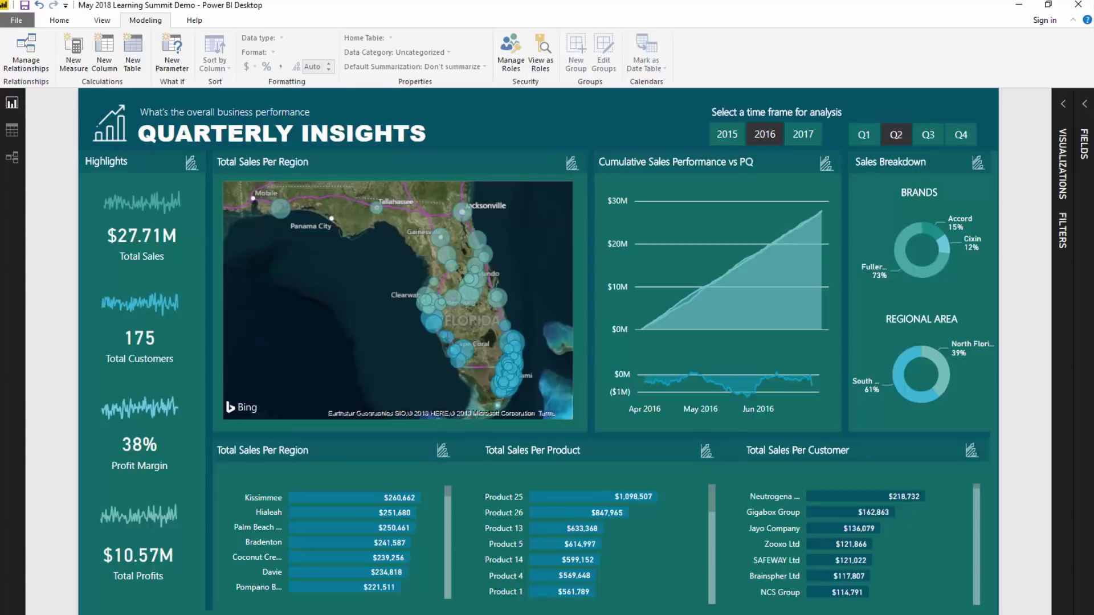
Step: Look through the report's pages from Quarterly Insights through Financials Update and Profit Predictions to Budgeting Analysis
key(ctrl+Page_Down)
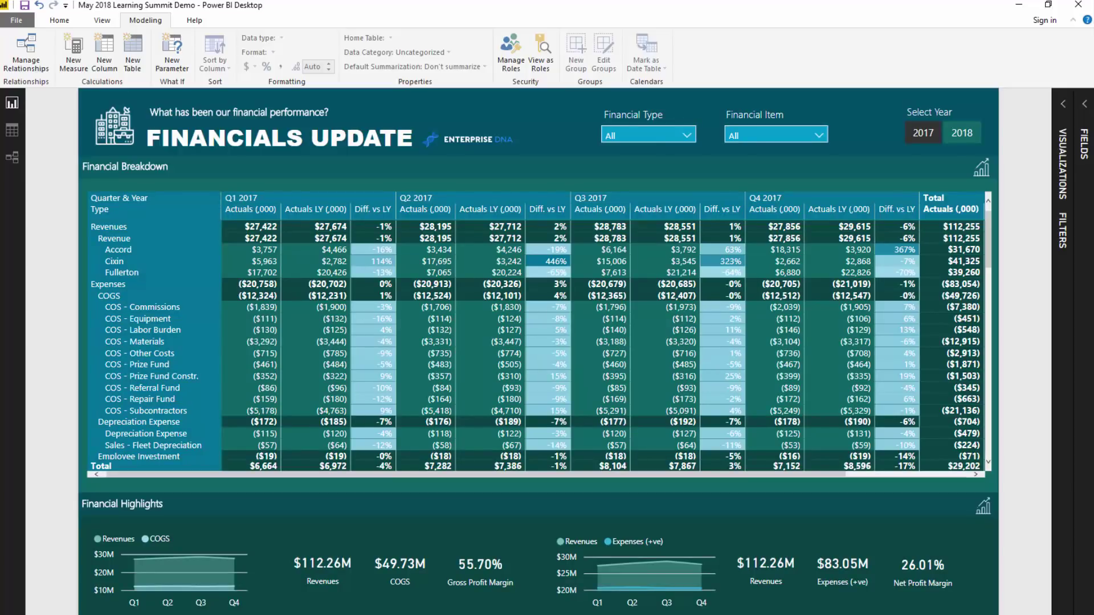
key(ctrl+Page_Down)
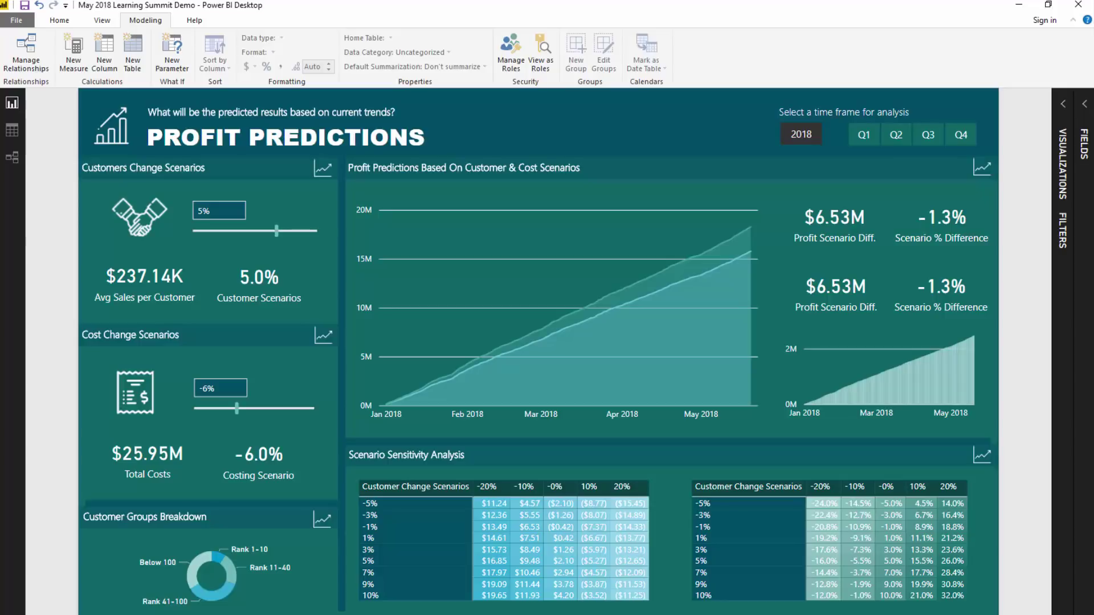
key(ctrl+Page_Down)
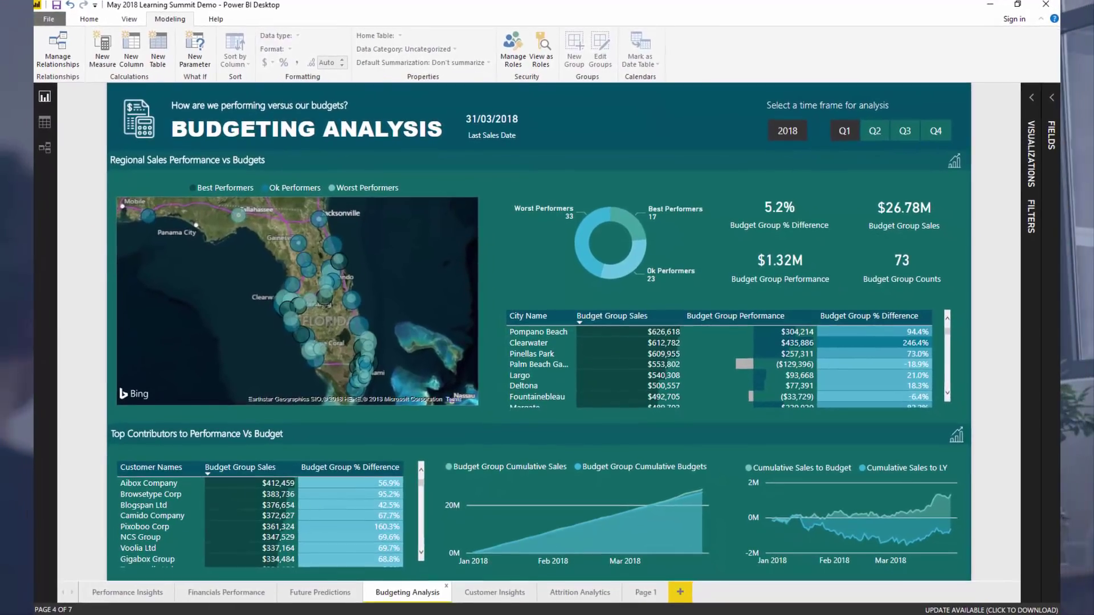
Step: Switch to Chrome, maximize it, and examine the report designs and colour schemes on Enterprise DNA's Power BI Showcase page
drag(1093, 35, 820, 89)
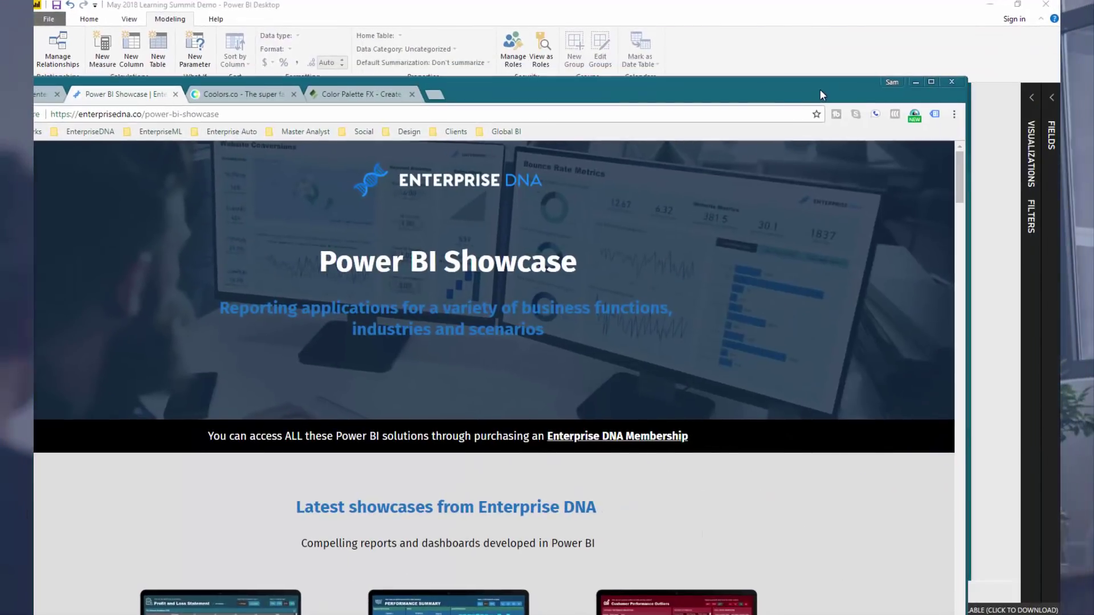
double_click(908, 83)
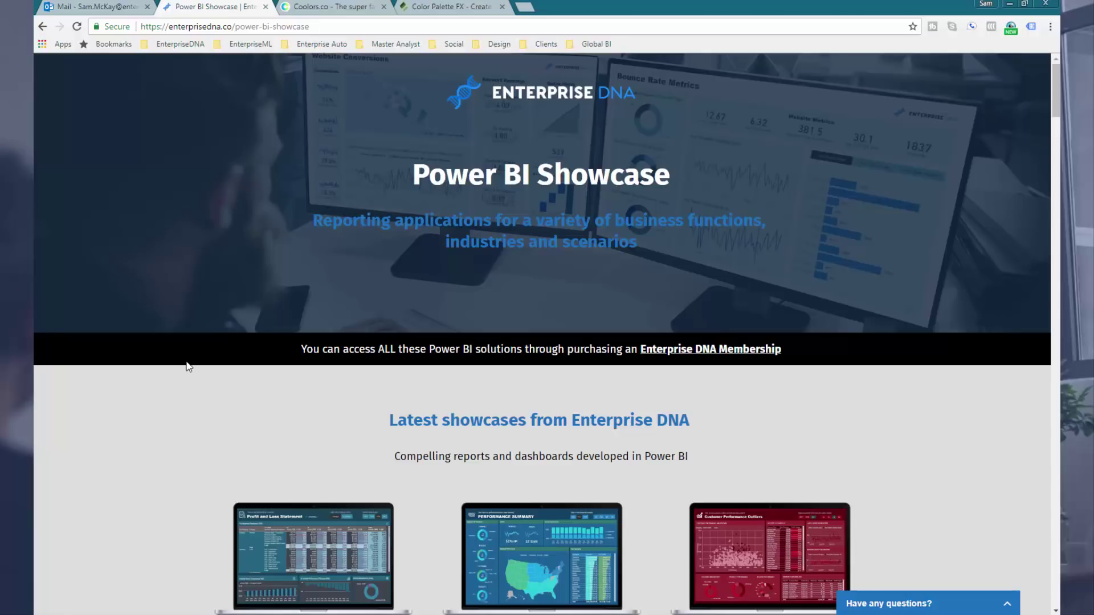
scroll(188, 364, down, 2)
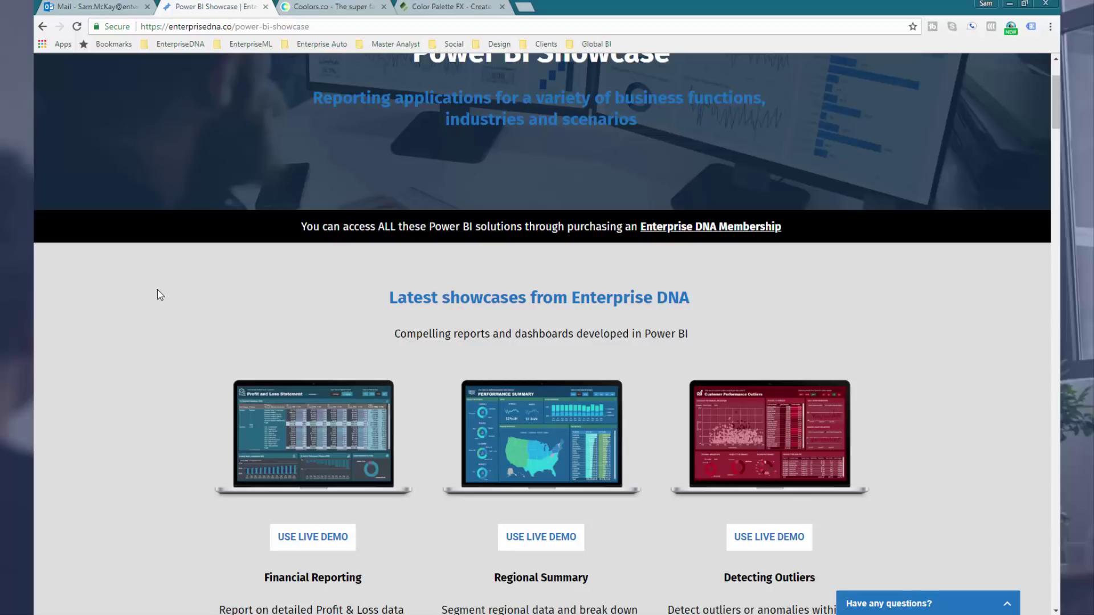
scroll(176, 247, down, 4)
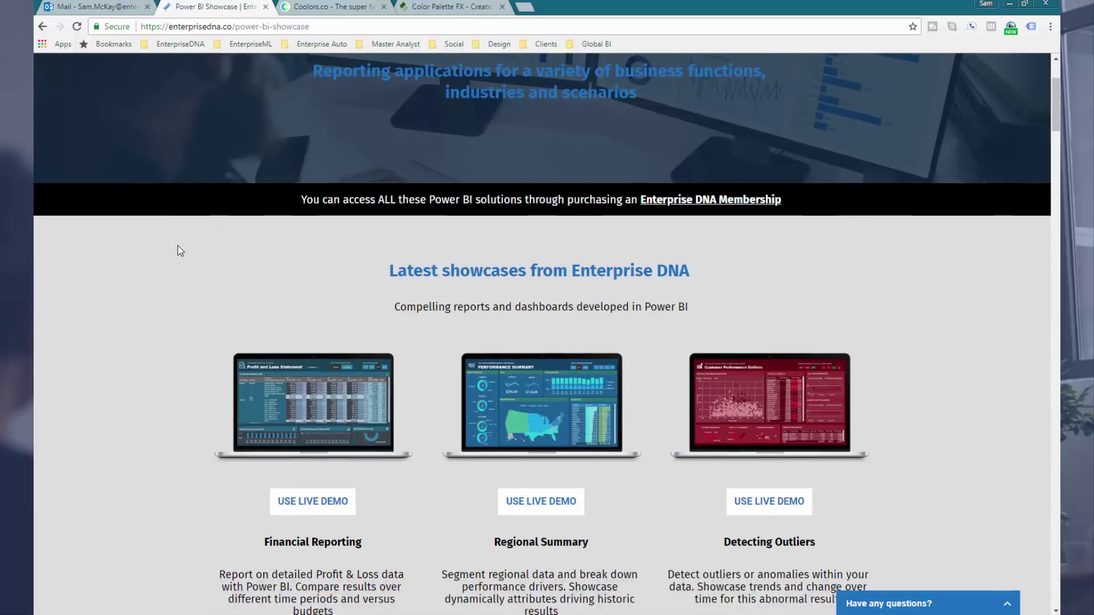
scroll(178, 246, down, 2)
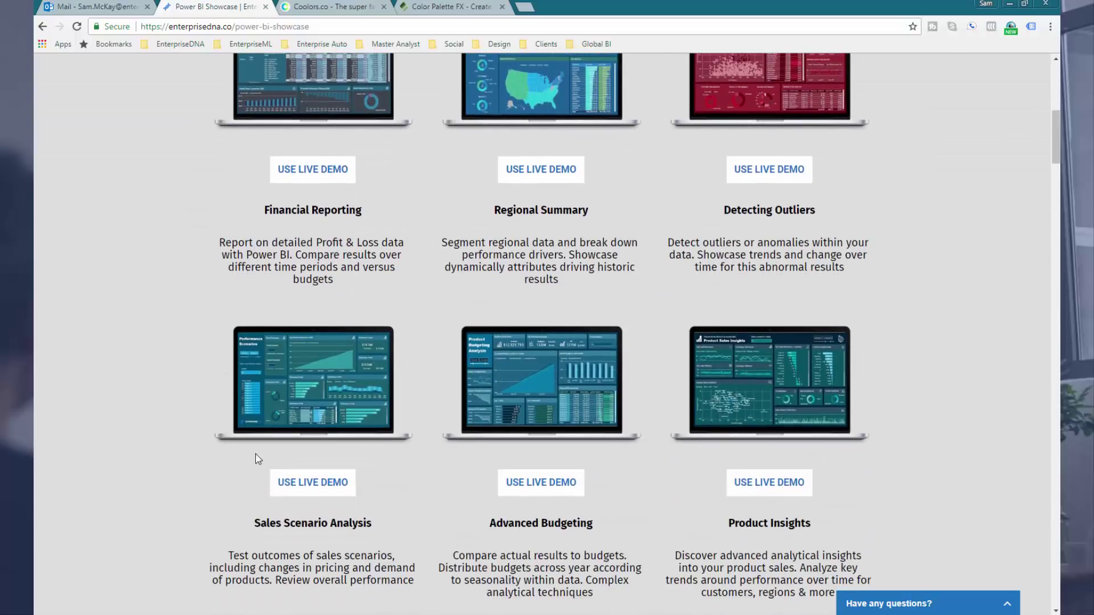
scroll(177, 419, down, 5)
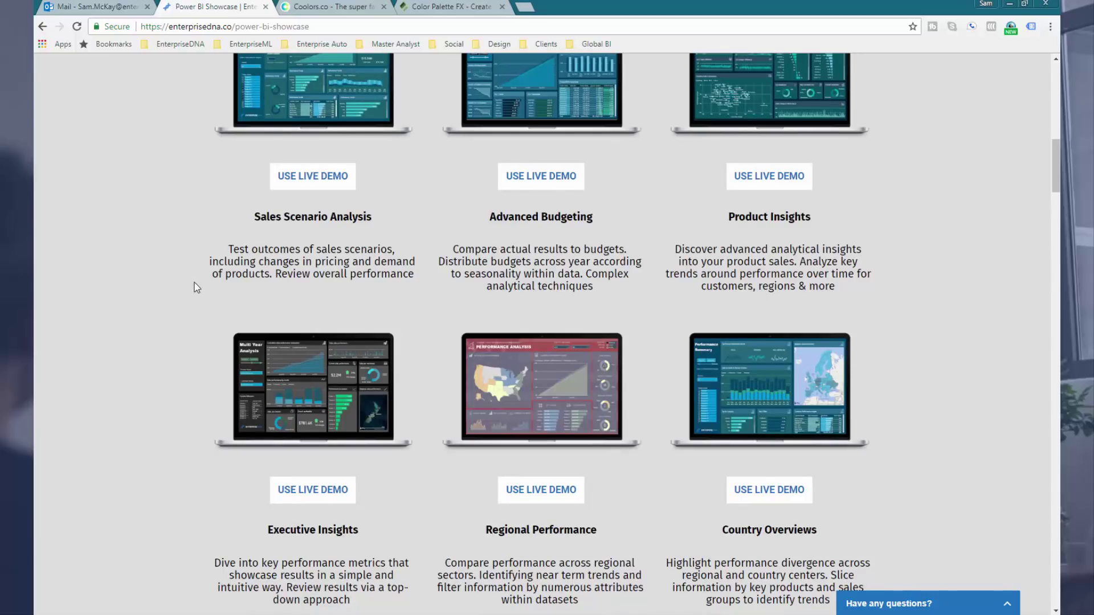
scroll(194, 285, up, 6)
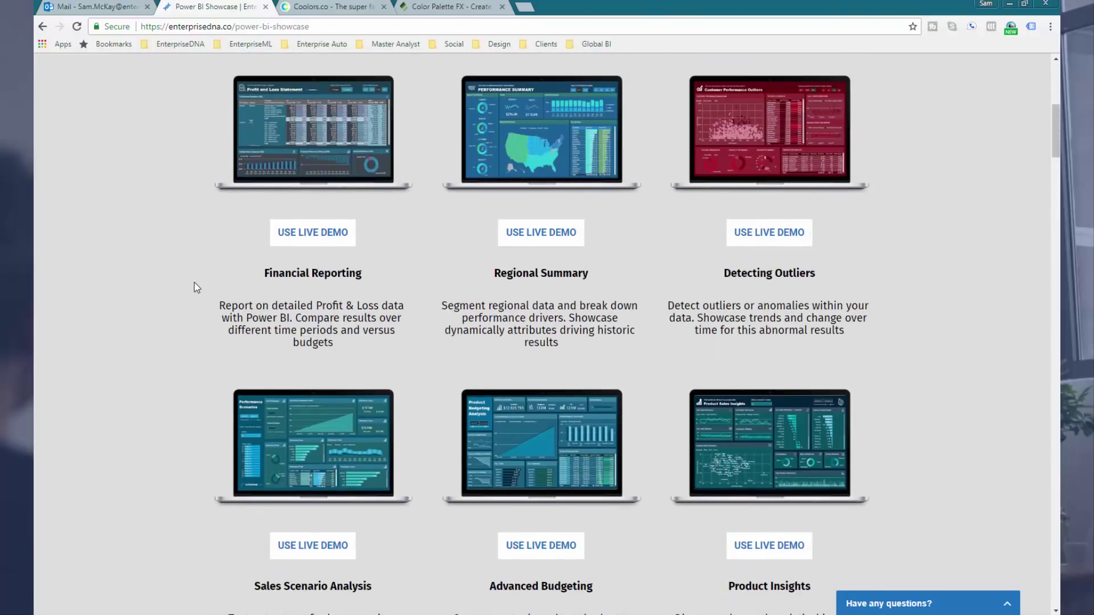
scroll(194, 283, up, 3)
scroll(194, 283, up, 4)
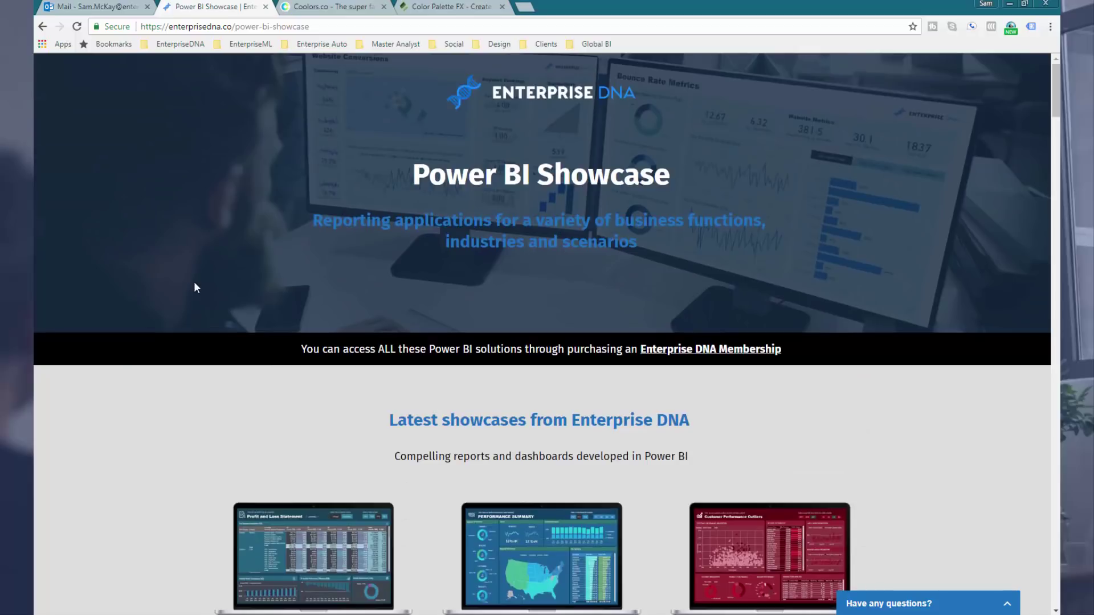
scroll(175, 305, down, 2)
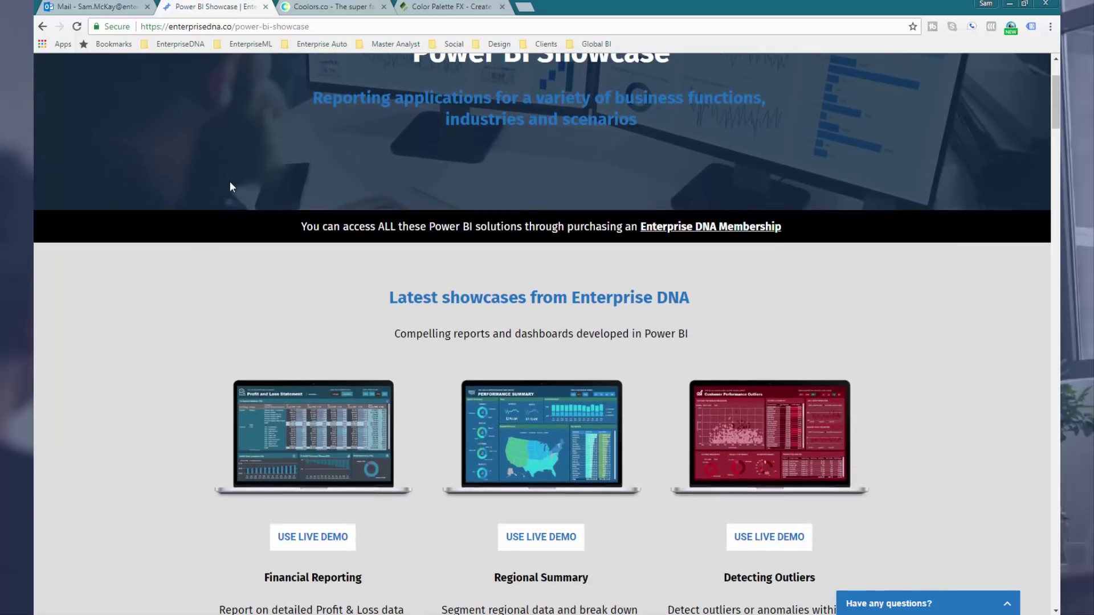
click(460, 7)
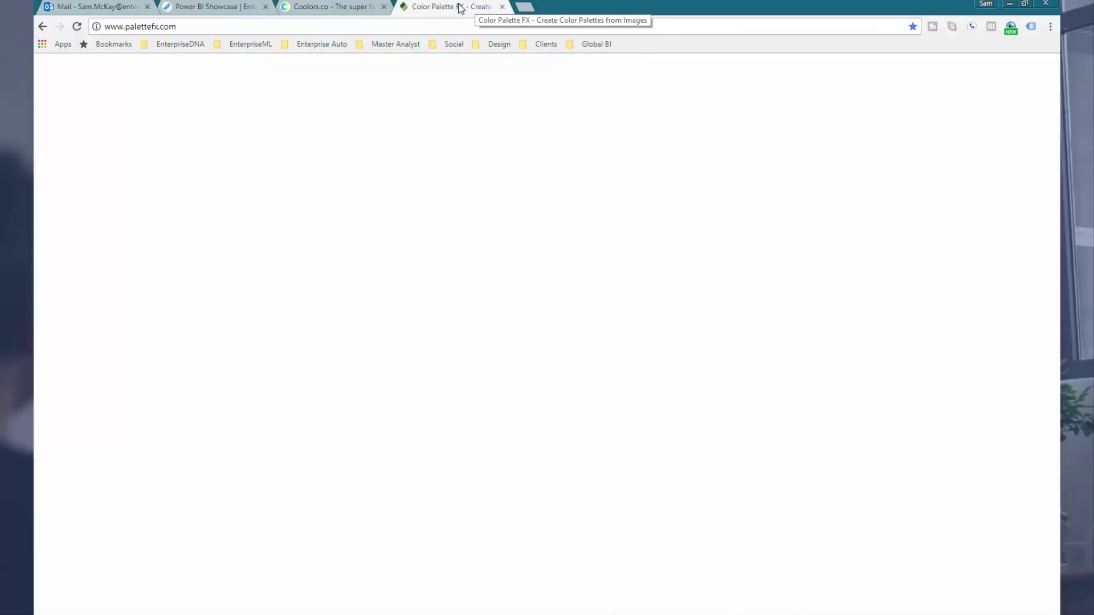
drag(460, 7, 336, 7)
click(155, 29)
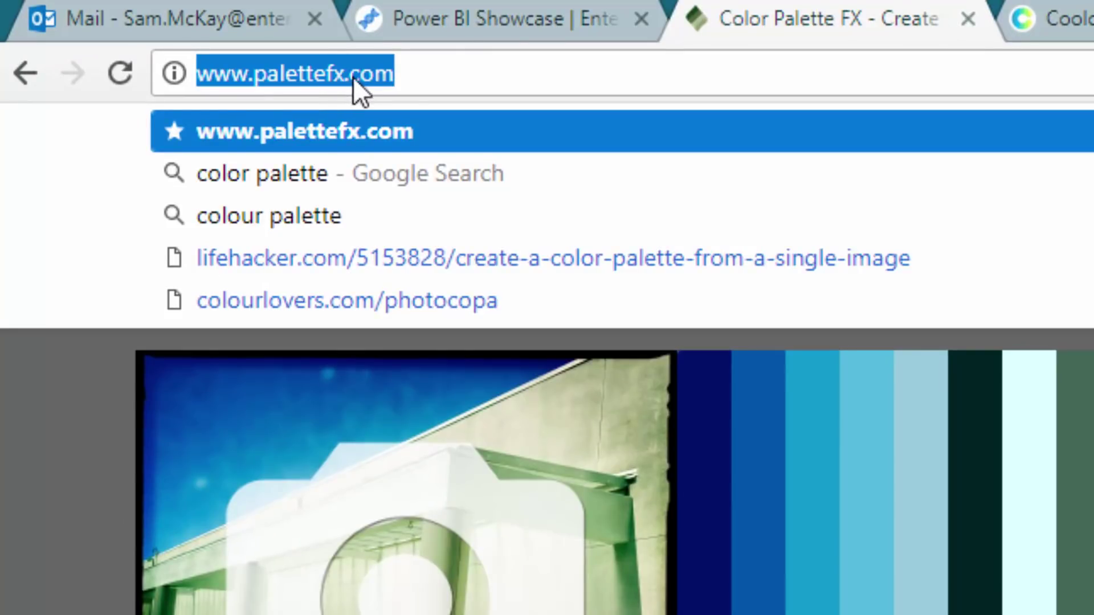
click(499, 73)
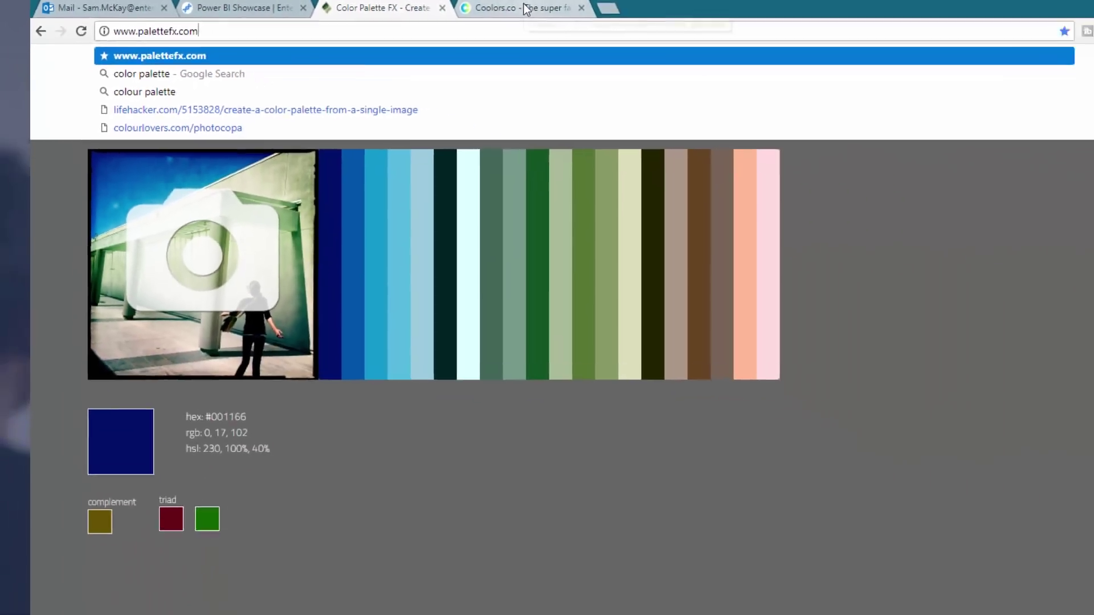
key(Return)
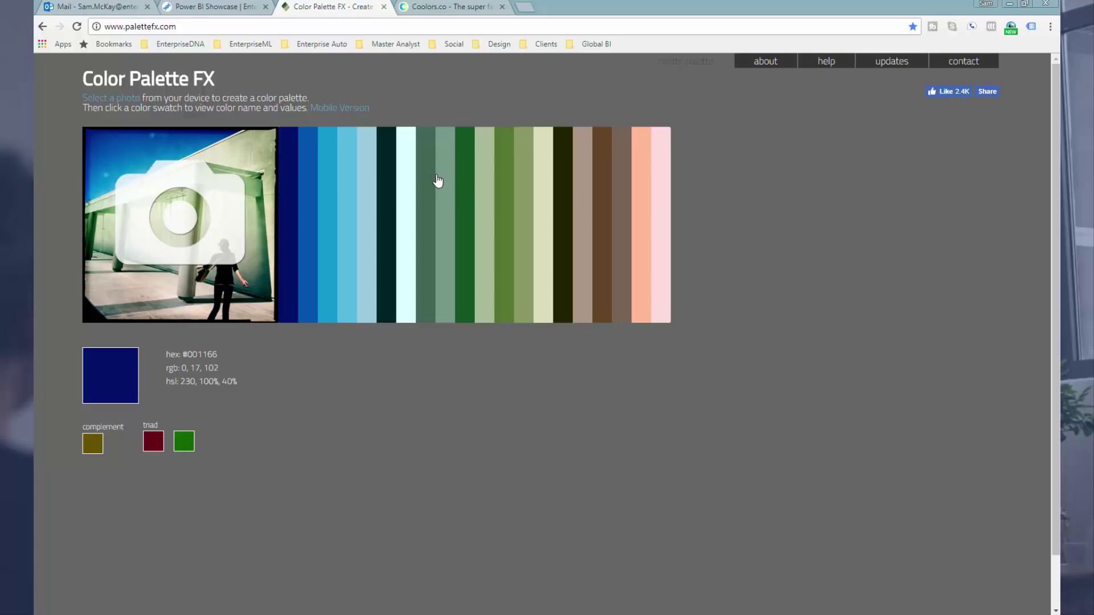
Step: View the marbled-blue-abstract-background.jpg image in Photos as the colour inspiration, and move its window away
drag(1093, 35, 437, 55)
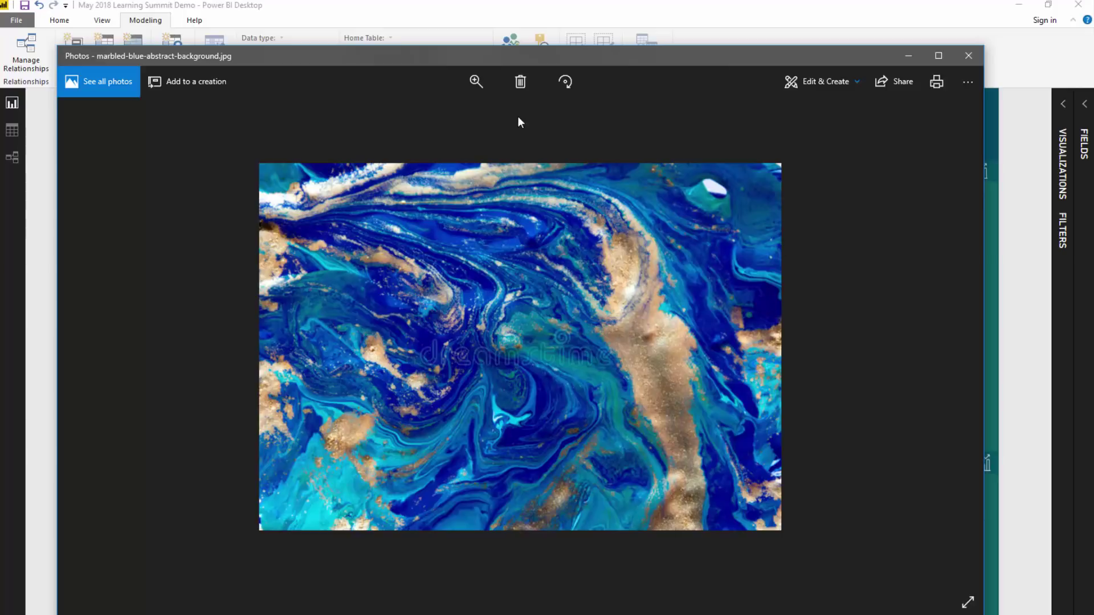
drag(604, 61, 1093, 57)
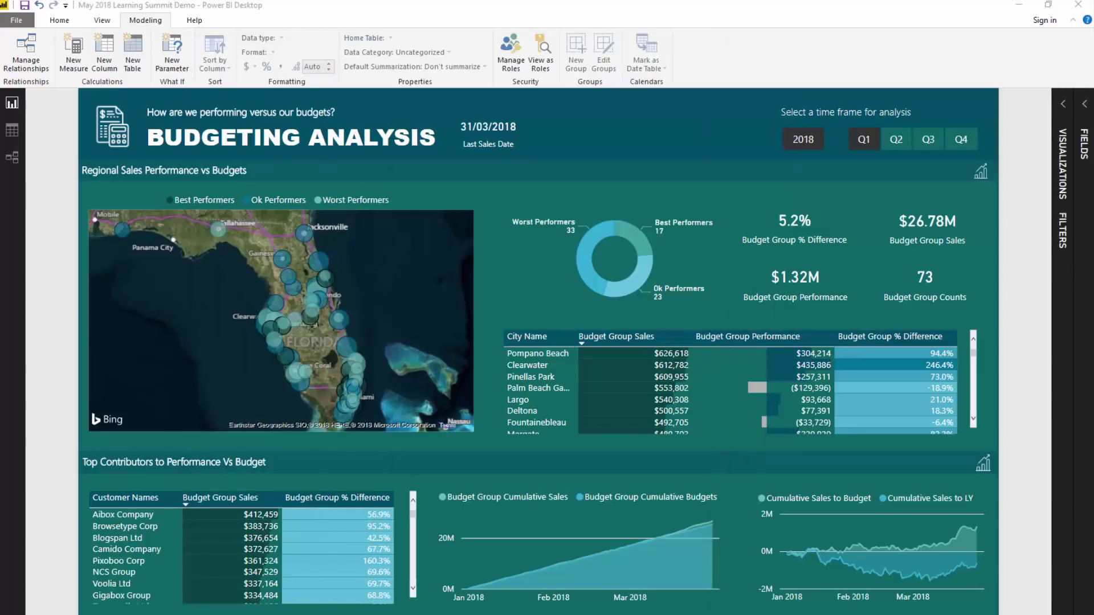
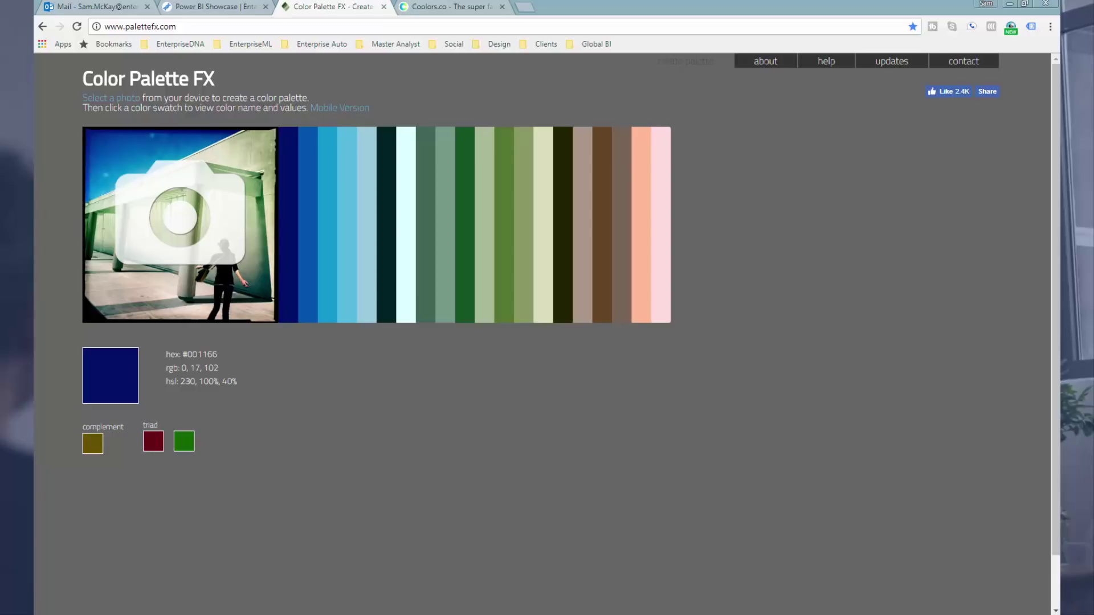
Step: Generate a palette in Color Palette FX from the marbled-blue-abstract-background image in VIRTUAL TRAINING > Learning Summits > May 2018
drag(34, 267, 173, 241)
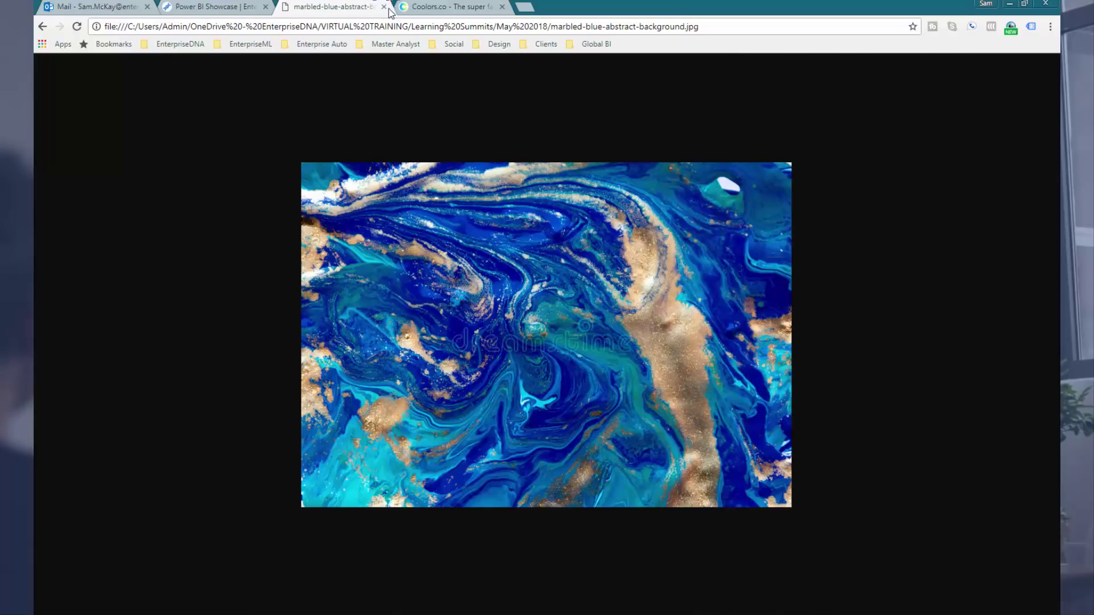
click(42, 27)
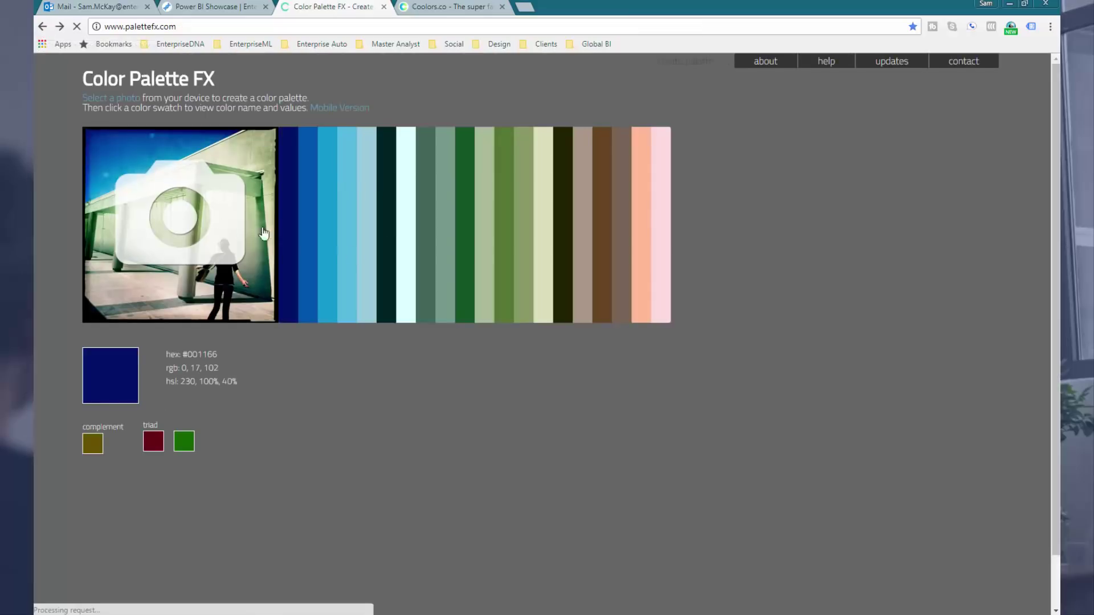
click(206, 219)
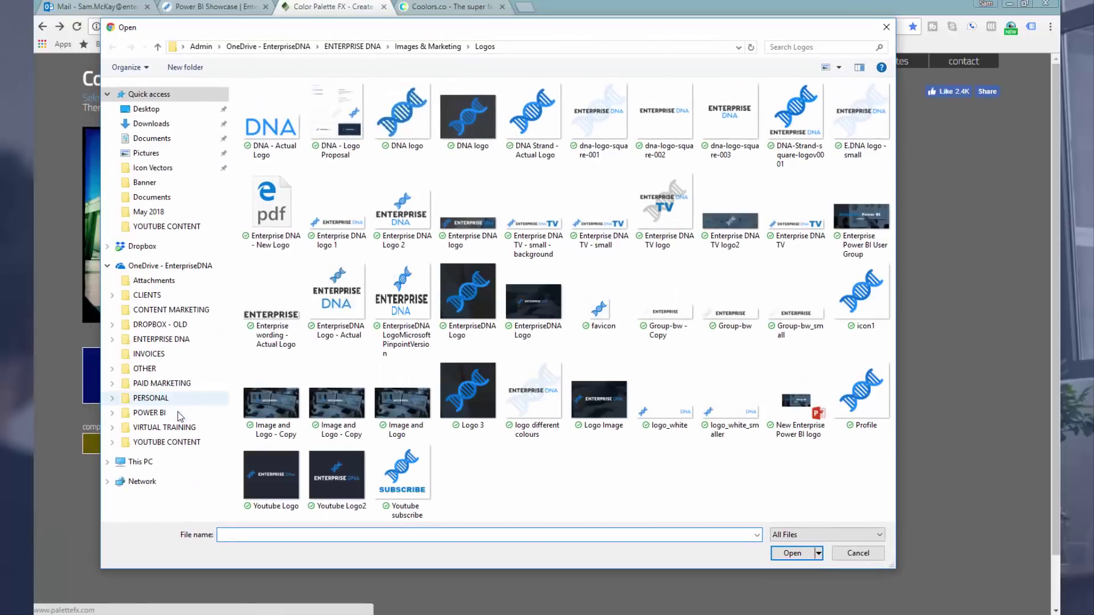
click(178, 412)
click(178, 428)
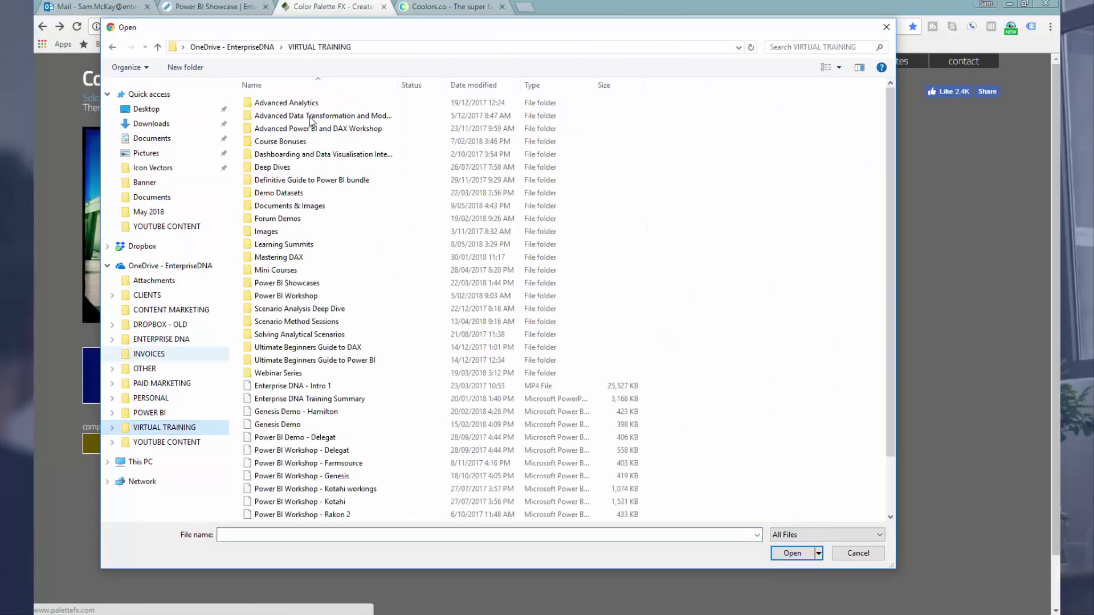
double_click(288, 245)
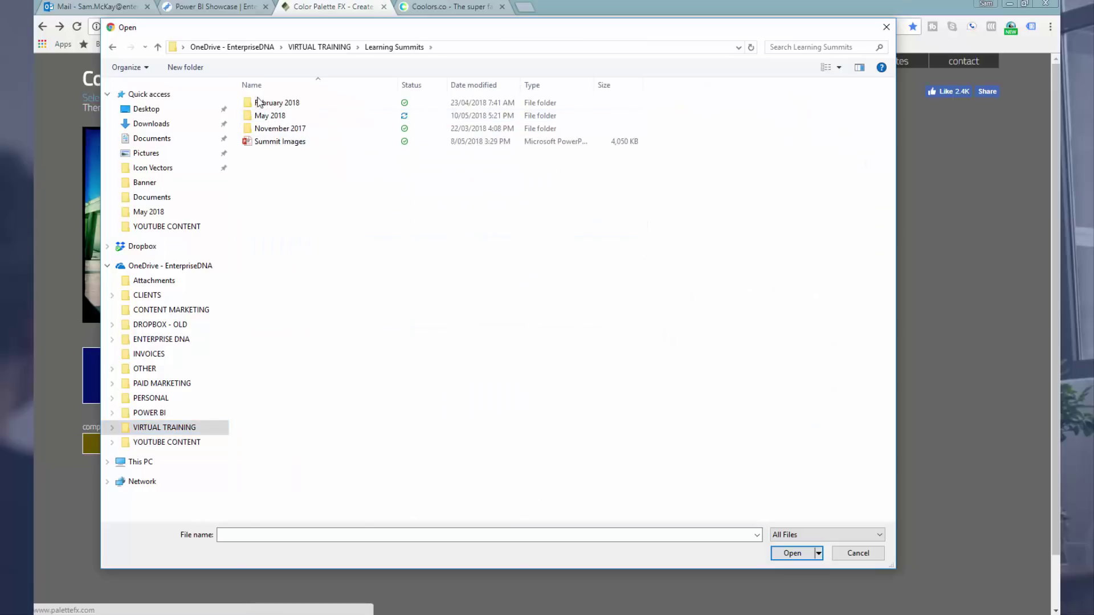
click(274, 116)
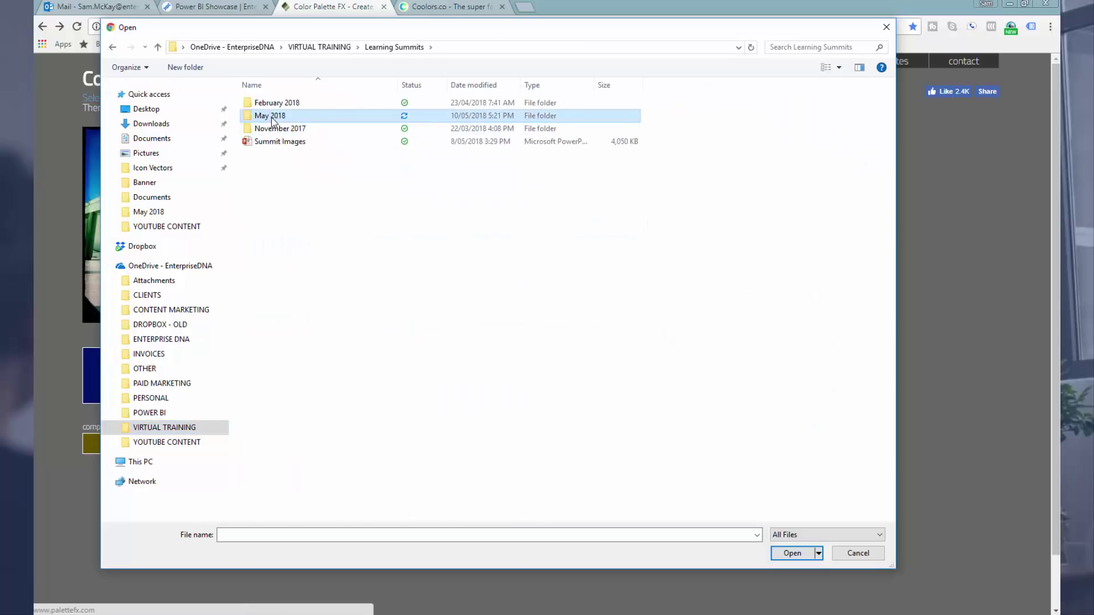
click(272, 118)
double_click(250, 121)
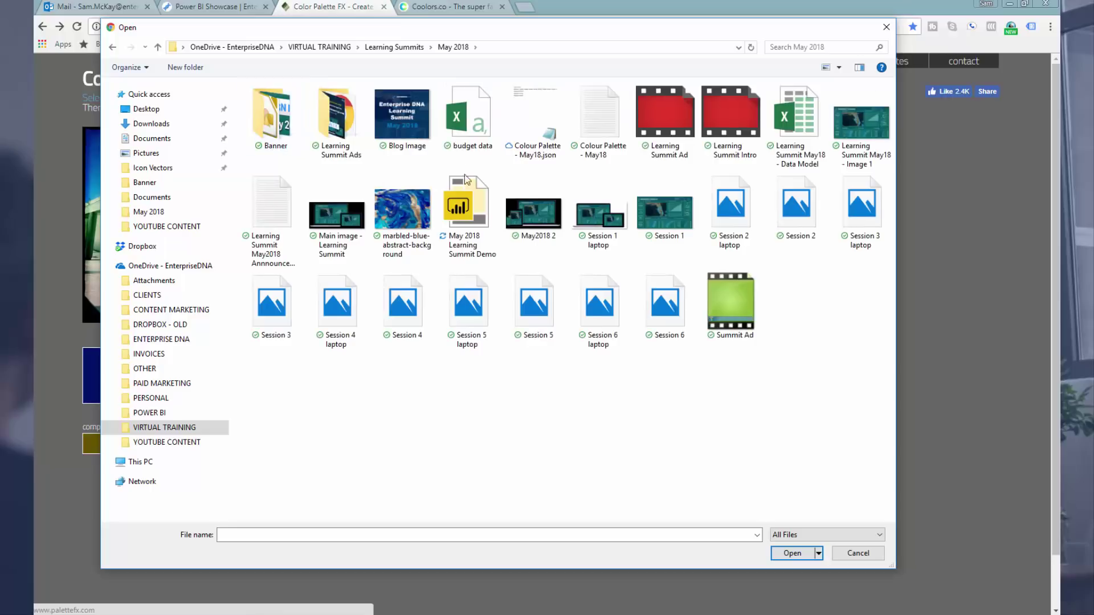
double_click(406, 219)
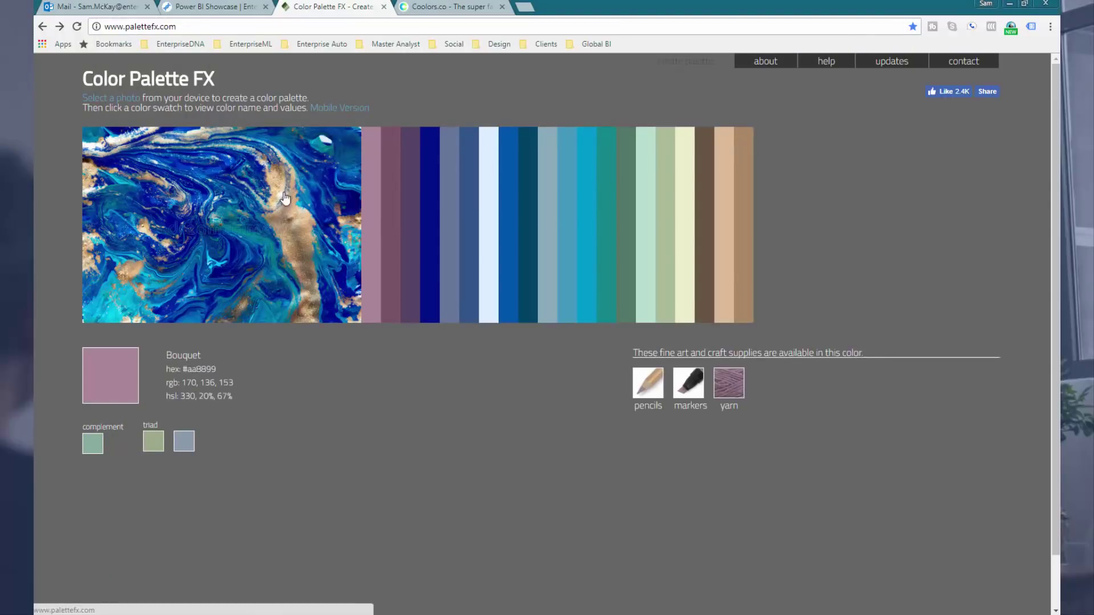
Step: Inspect the colour codes of several blue and teal swatches in the palette generated from the image
click(468, 240)
click(509, 246)
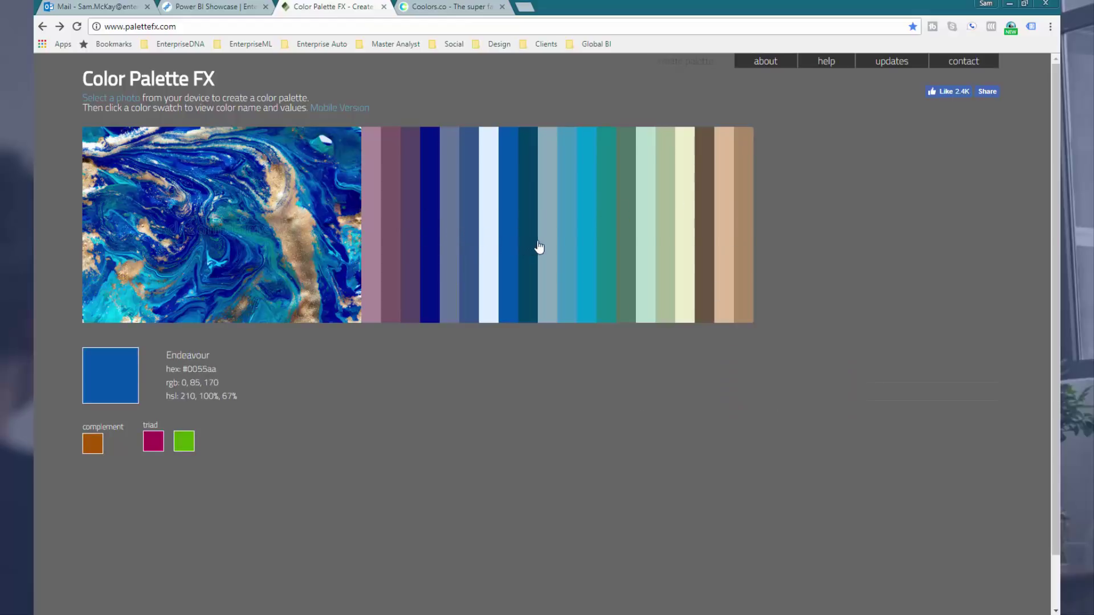
click(540, 247)
click(586, 237)
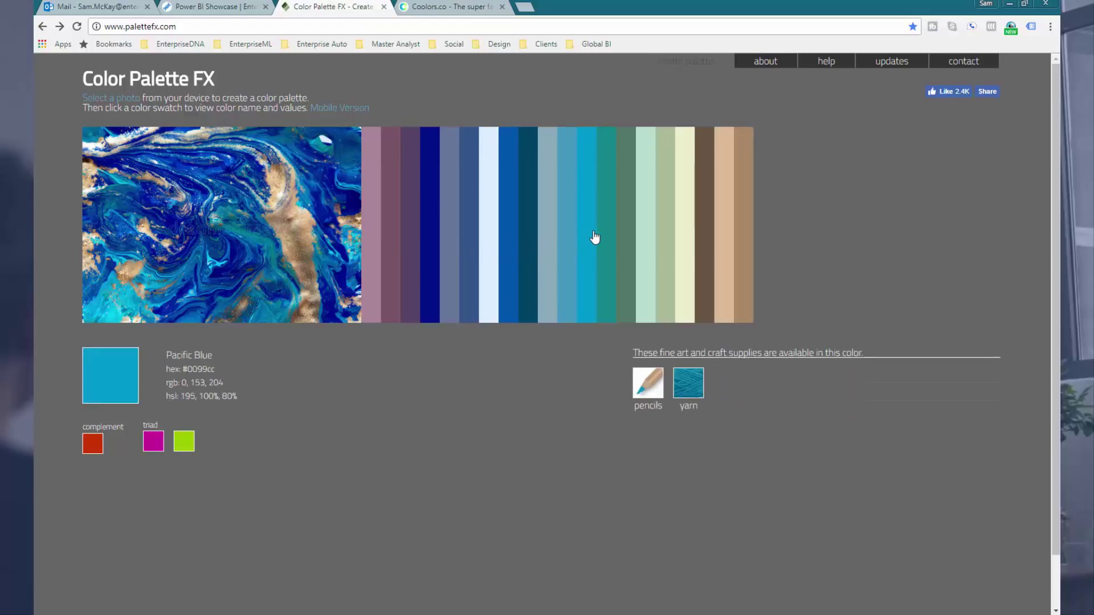
click(601, 239)
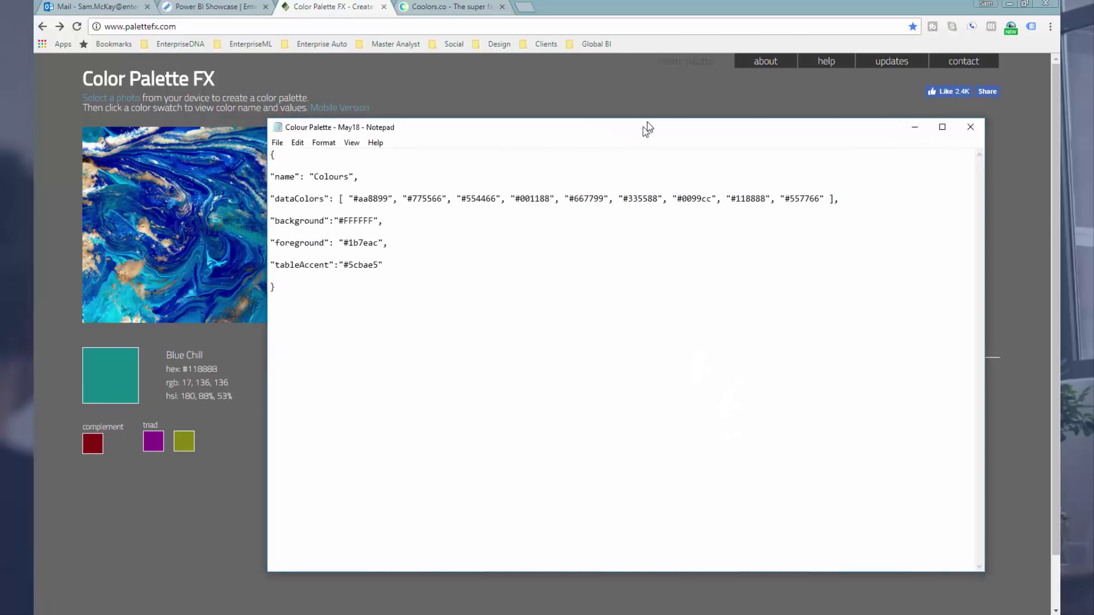
Step: Examine the JSON theme code in the Colour Palette - May18 file in Notepad
drag(647, 129, 471, 80)
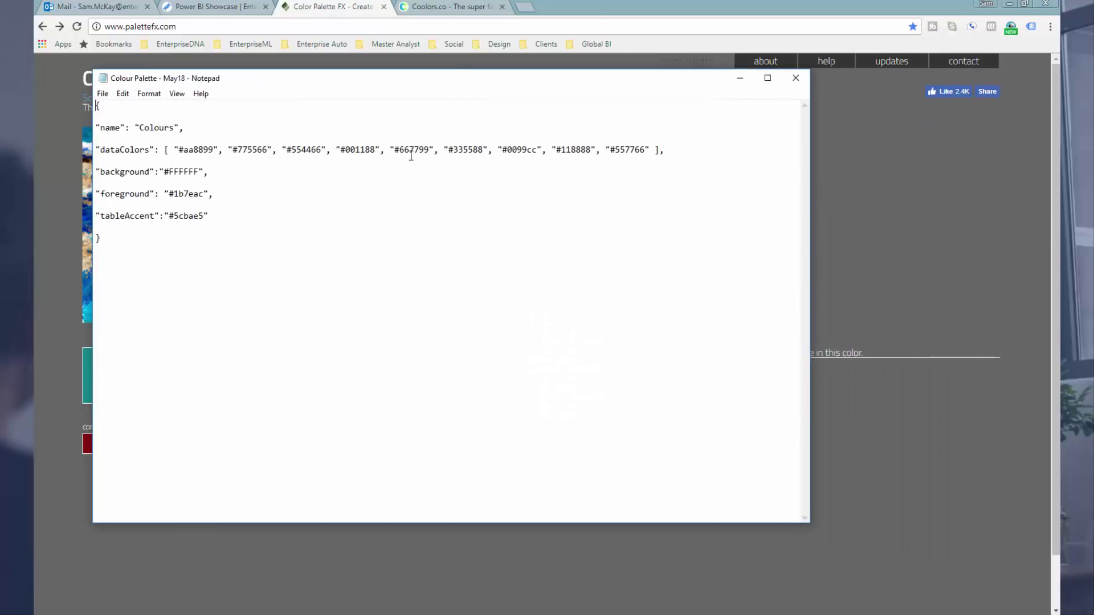
drag(137, 239, 74, 65)
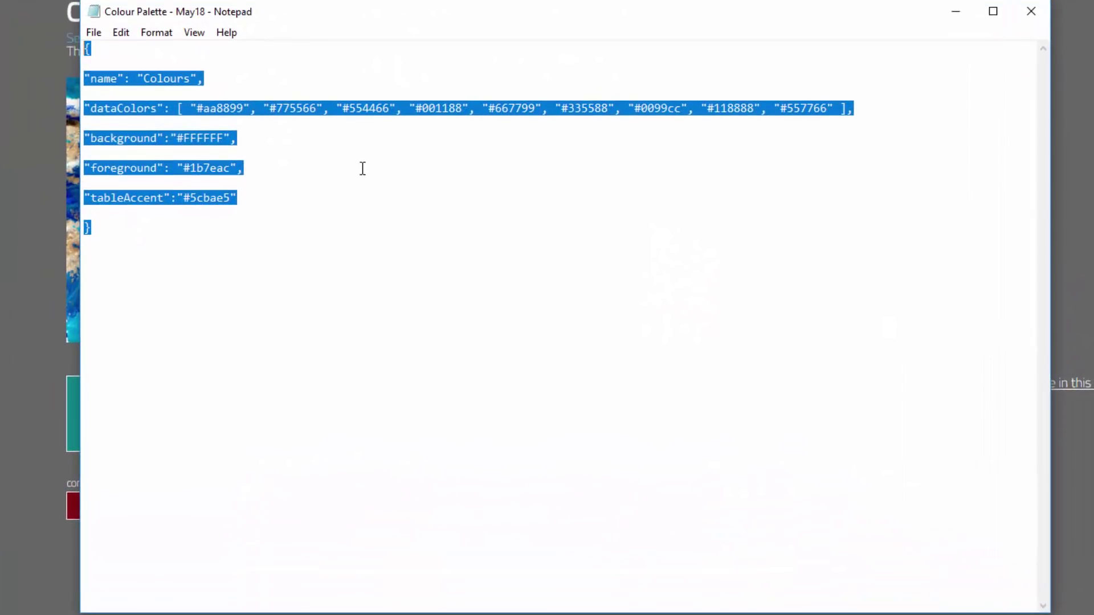
click(391, 131)
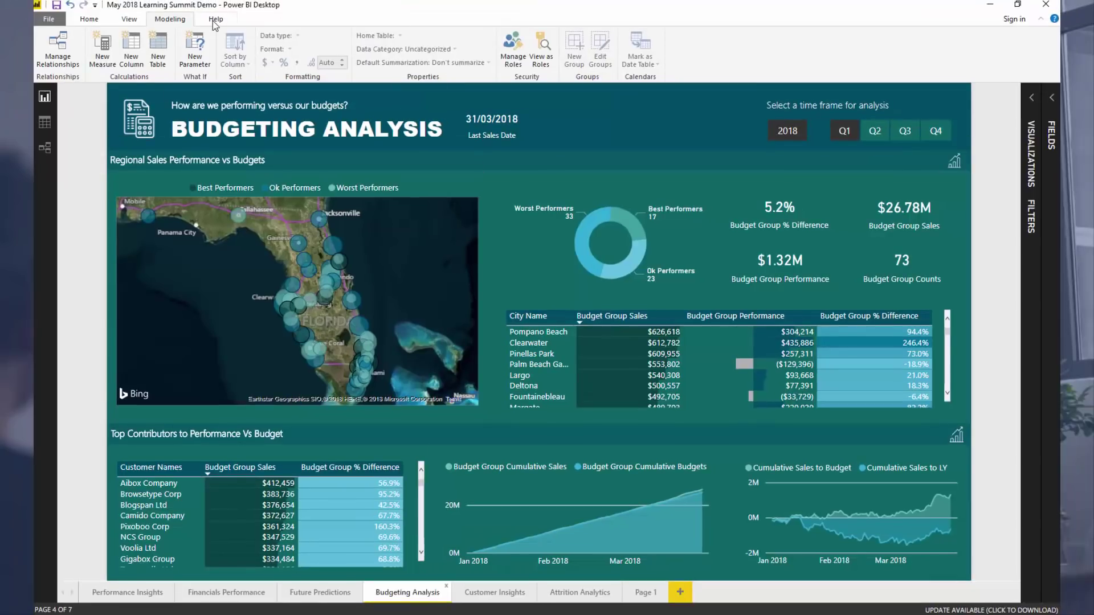
Step: Look up the theme import option in the Power BI report, and return to the Colour Palette - May18 file in Notepad
click(128, 20)
click(89, 19)
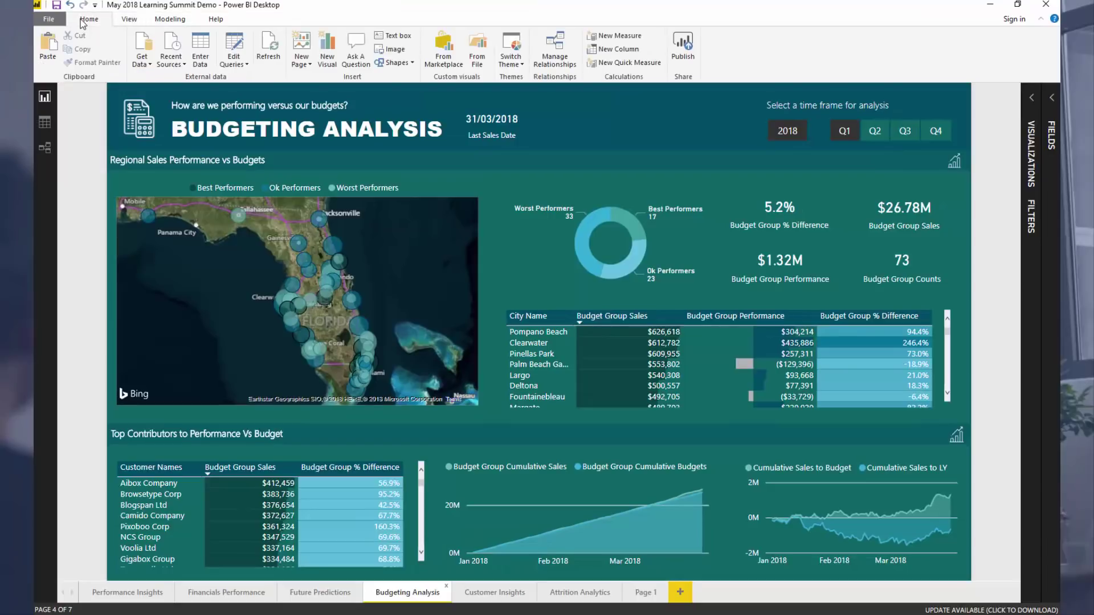
click(513, 63)
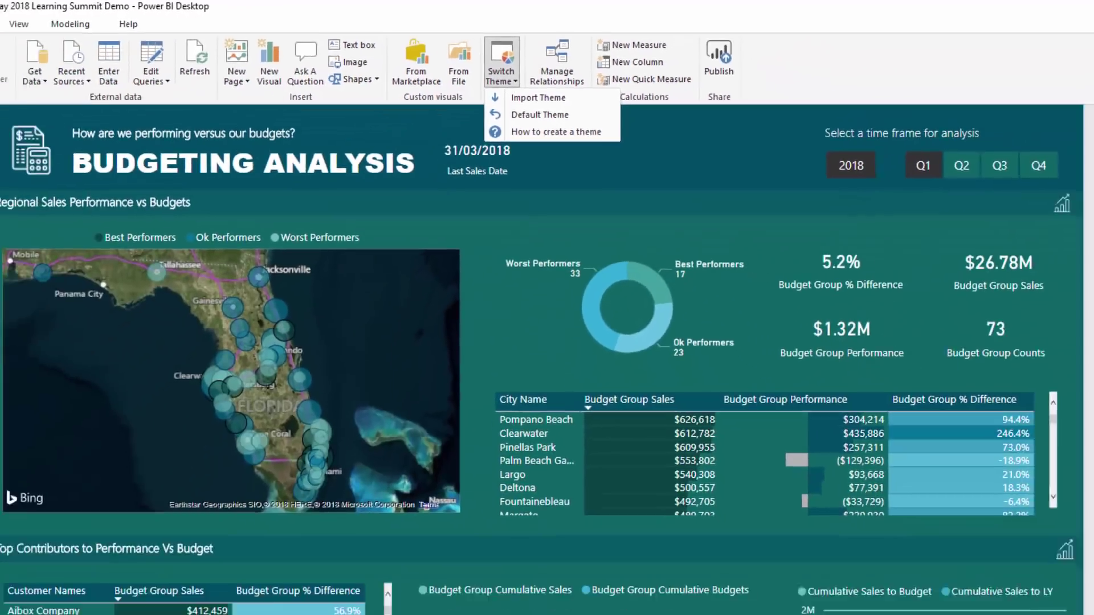
key(alt+Tab)
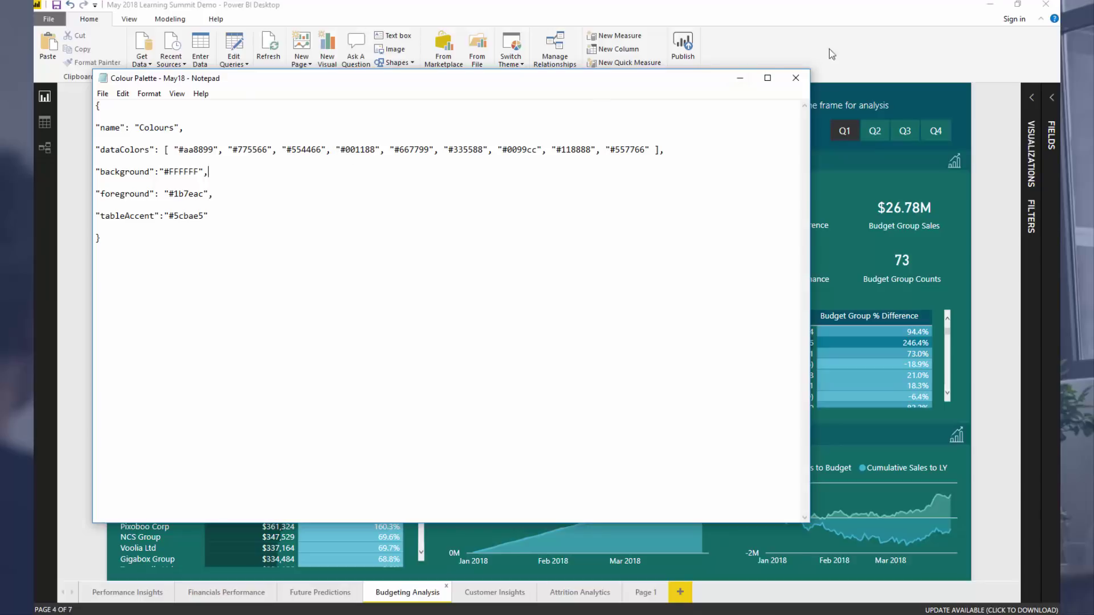
Step: Clear the windows covering Color Palette FX, and inspect the hex codes of the Blue Chill and neighbouring blue swatches
click(990, 4)
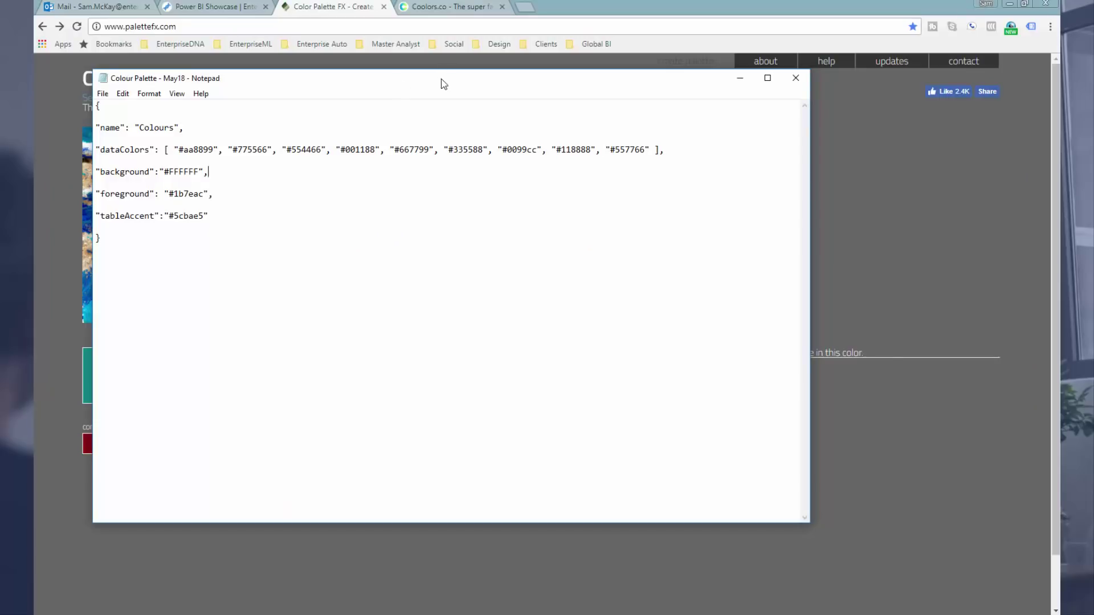
drag(444, 83, 1093, 128)
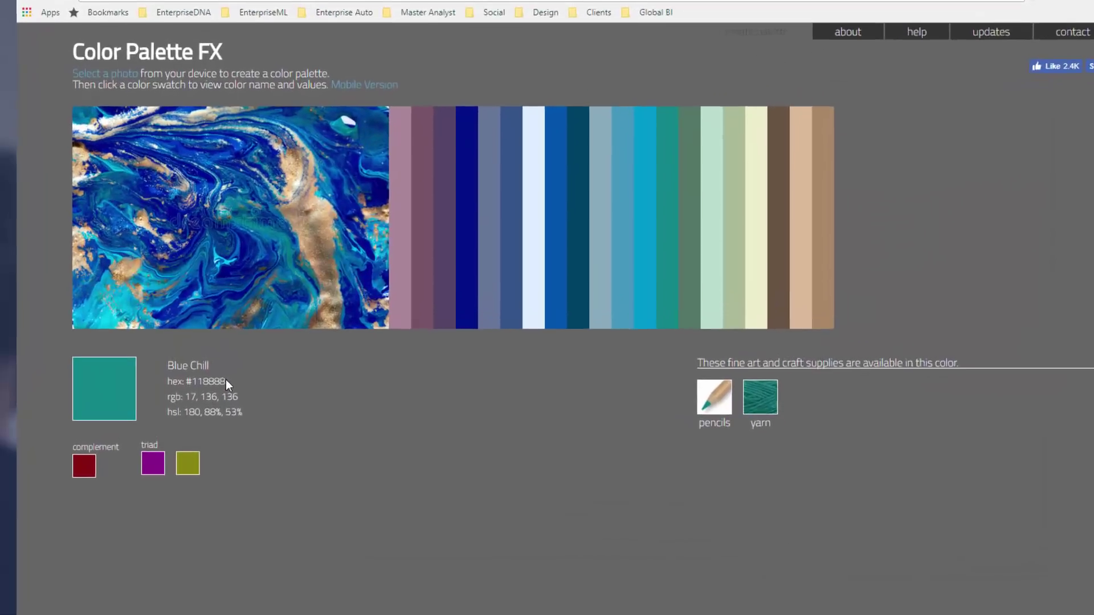
drag(220, 369, 171, 392)
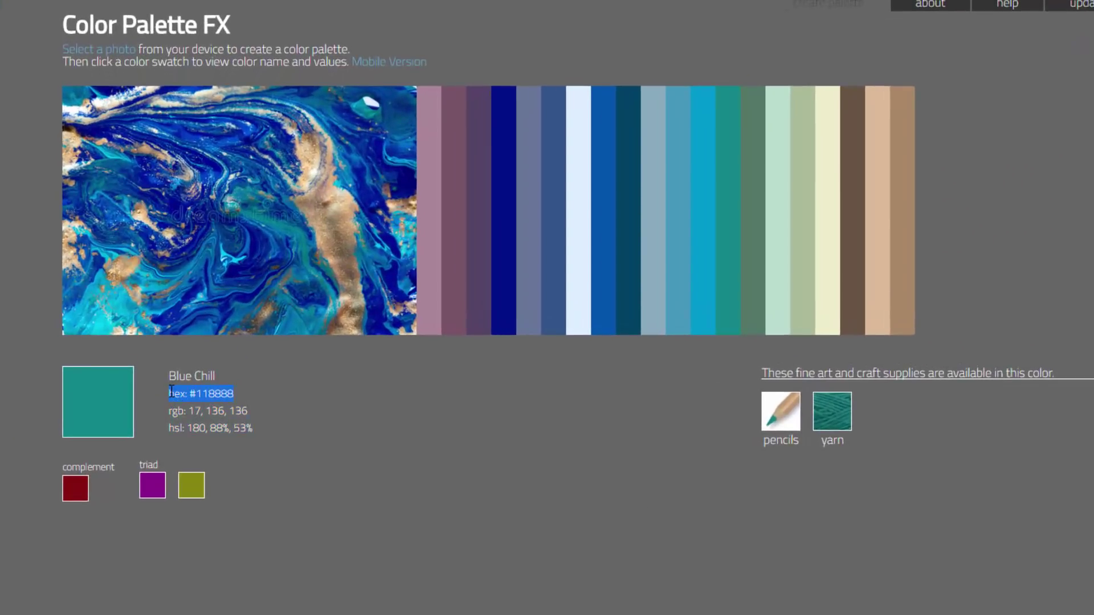
click(557, 236)
click(584, 234)
click(596, 246)
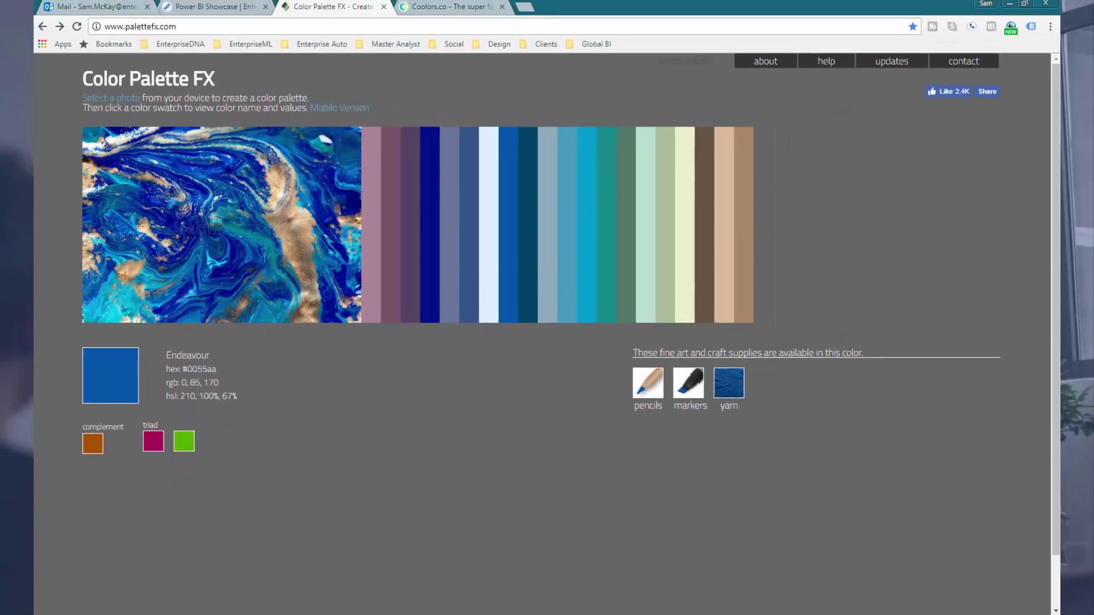
Step: Review the dataColors hex codes of the Colour Palette - May18 file over the generated palette, and move its window away
key(alt+Tab)
drag(498, 23, 479, 77)
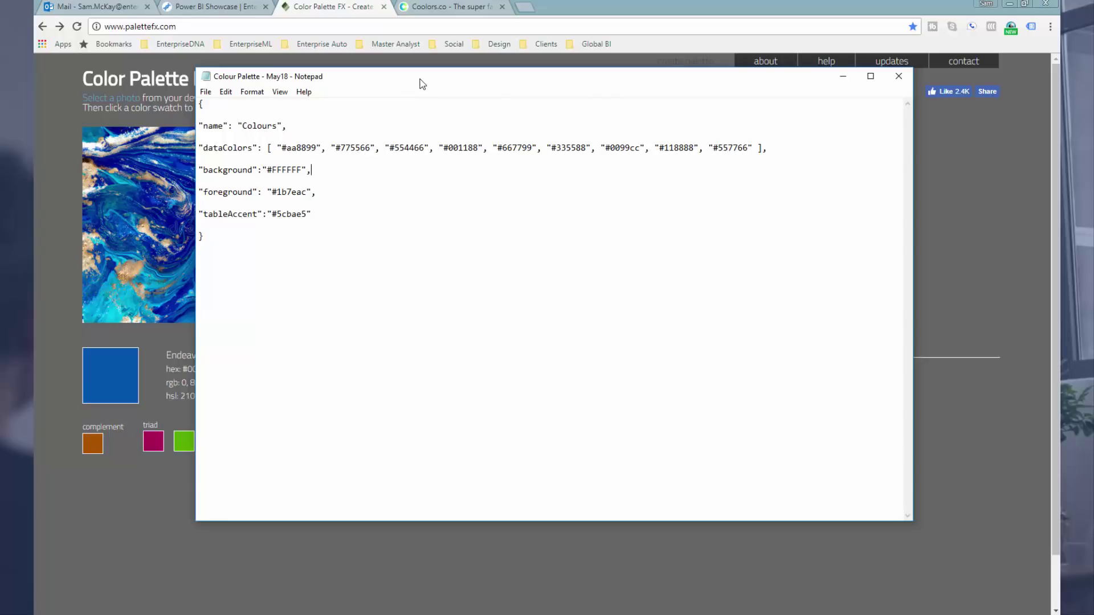
drag(423, 84, 463, 83)
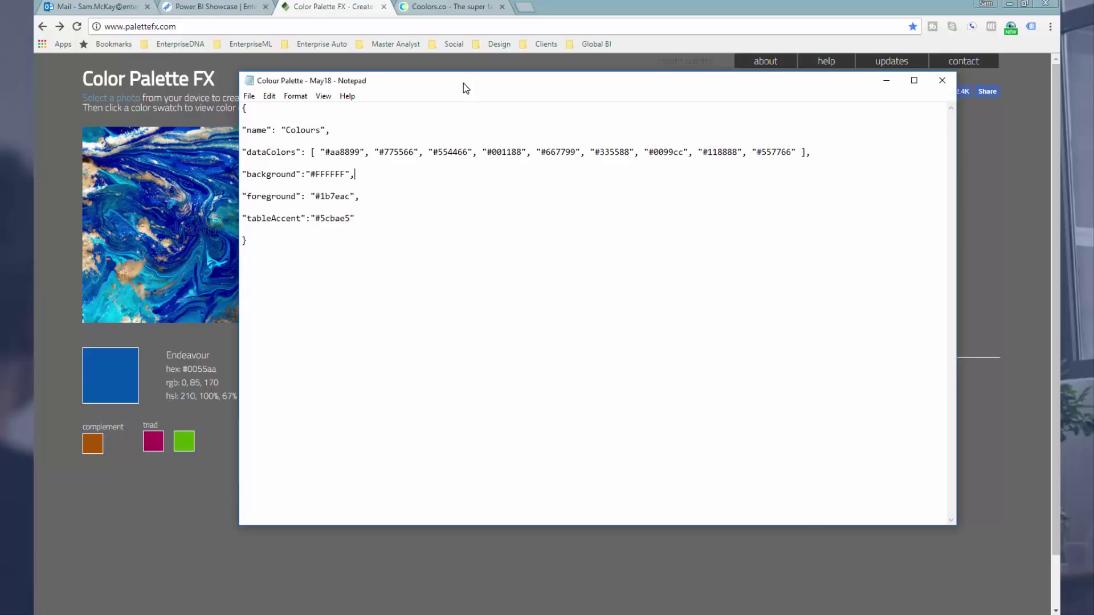
drag(463, 83, 1093, 114)
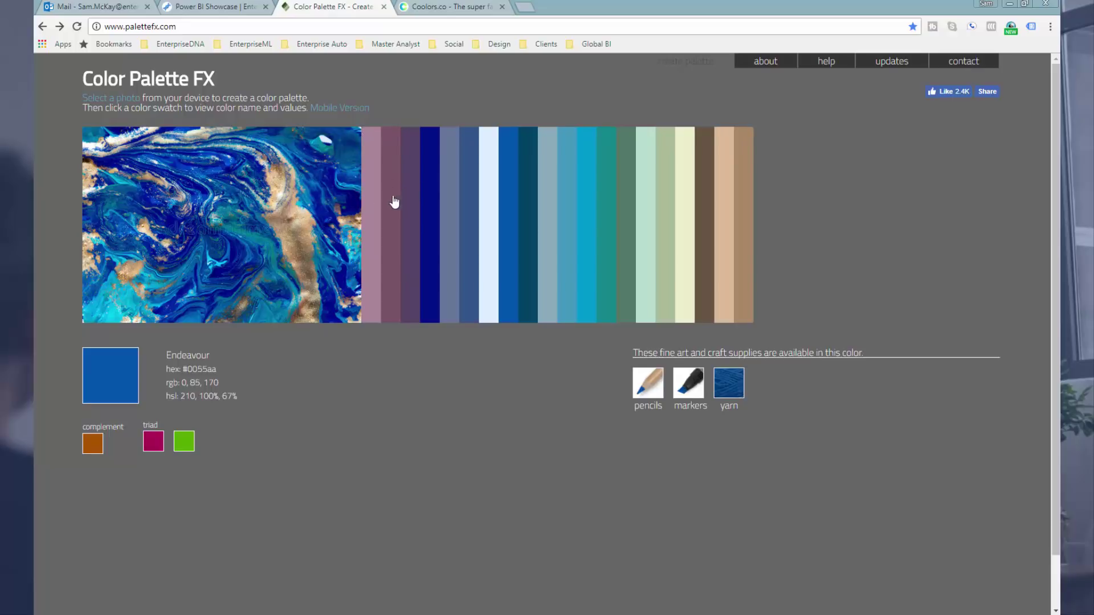
Step: Open the coolors.co site and start its colour scheme generator, comparing it with the Color Palette FX page
click(453, 7)
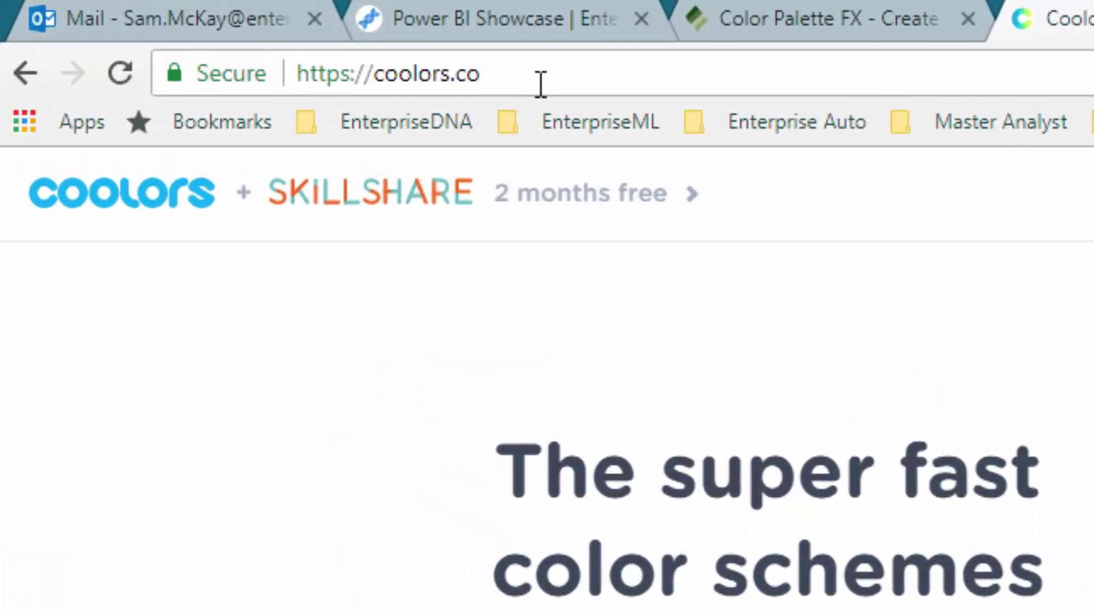
click(442, 58)
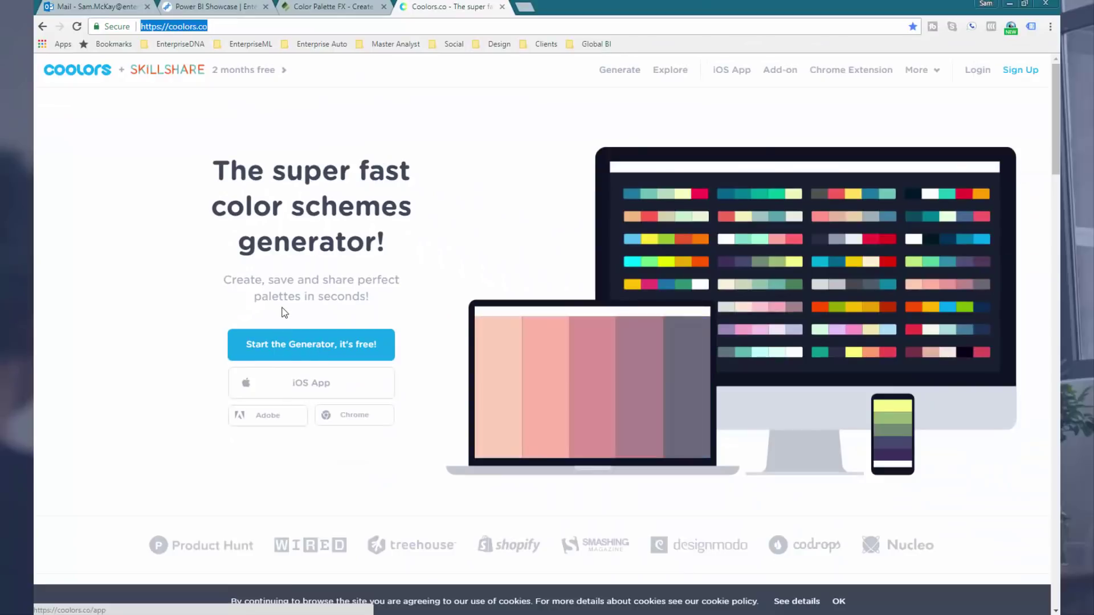
click(335, 10)
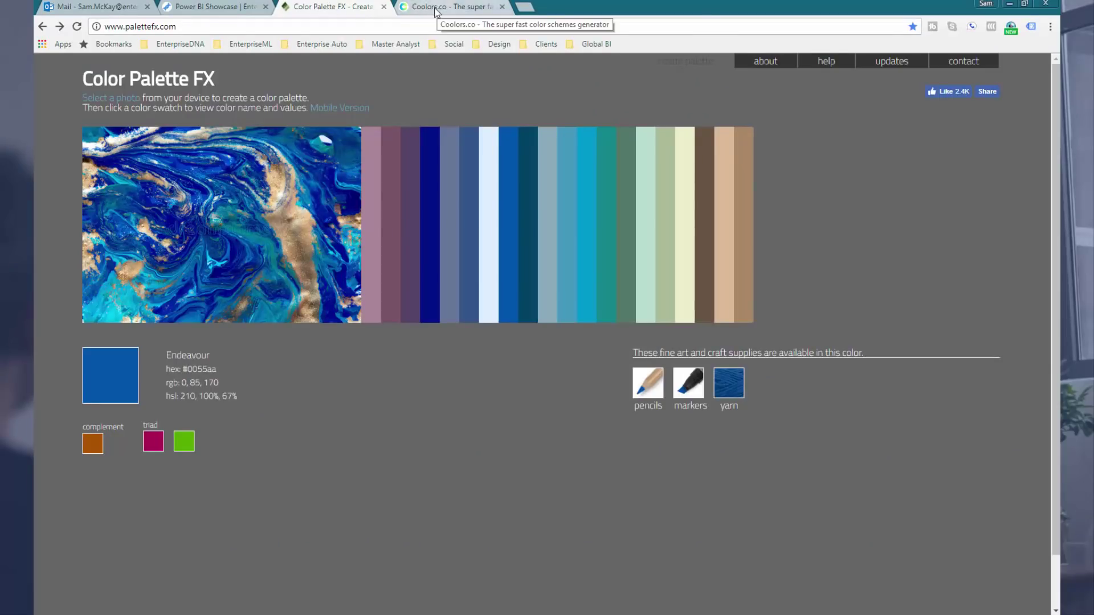
click(467, 10)
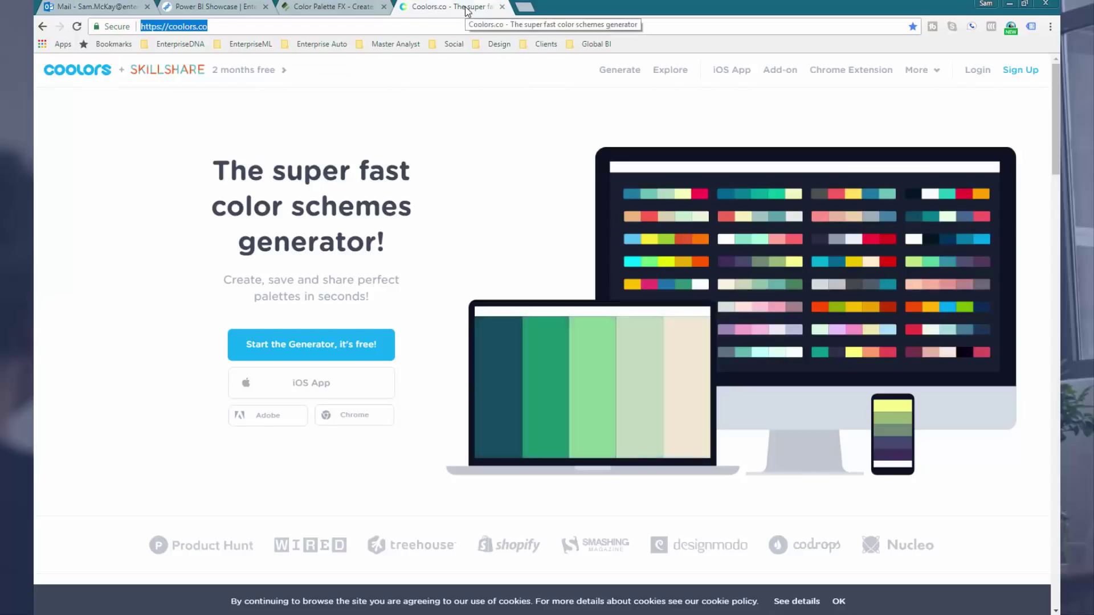
click(301, 358)
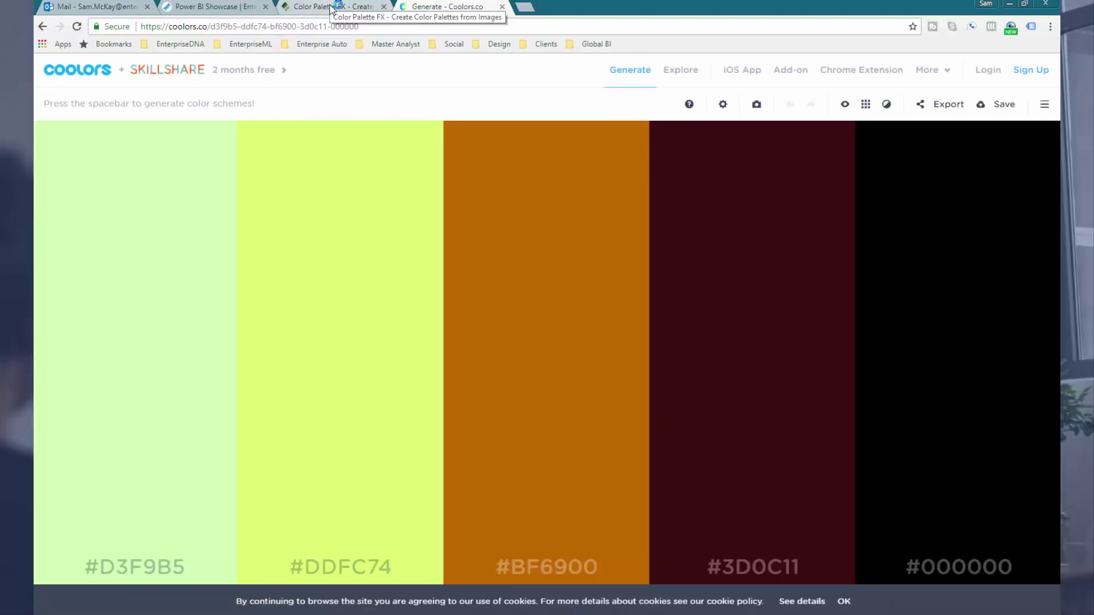
click(332, 7)
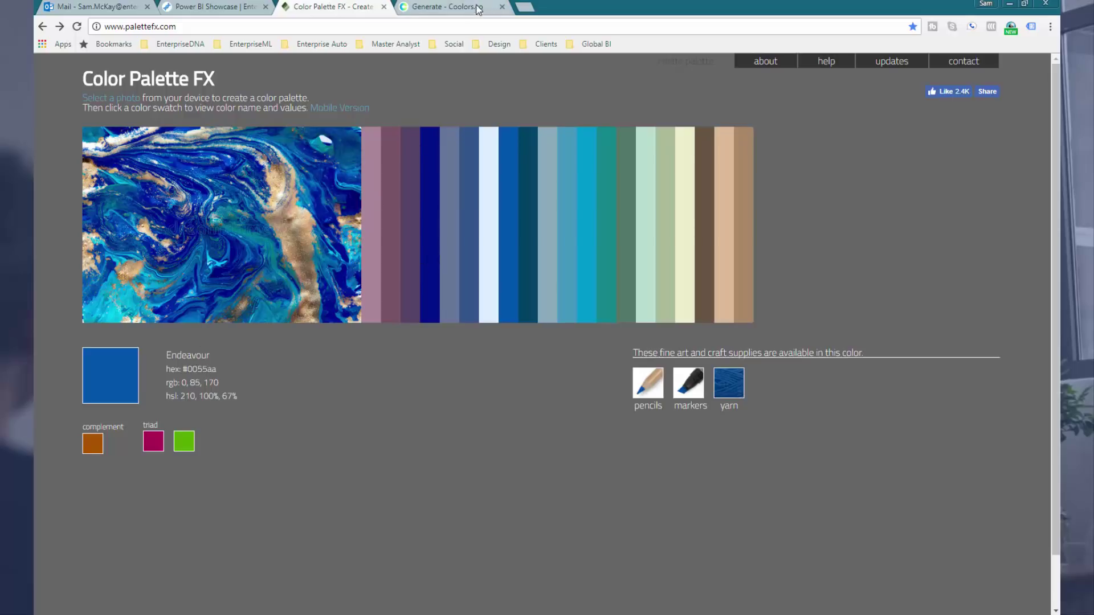
click(447, 7)
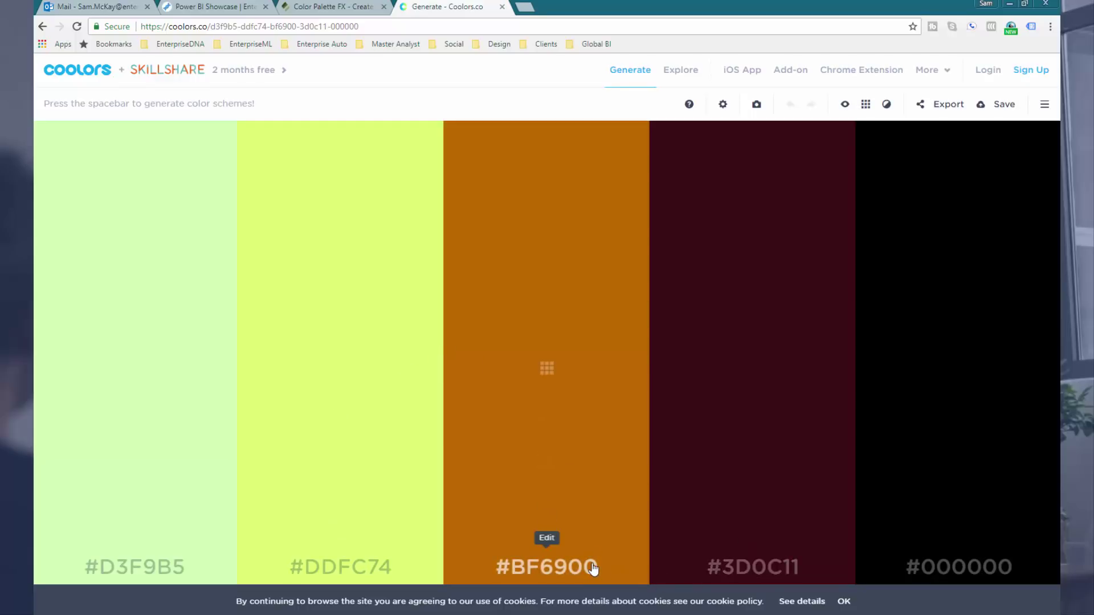
Step: Highlight the orange colour's hex code in Coolors, and bring up the Colour Palette - May18 Notepad window, narrowed to fit the code
drag(595, 568, 509, 567)
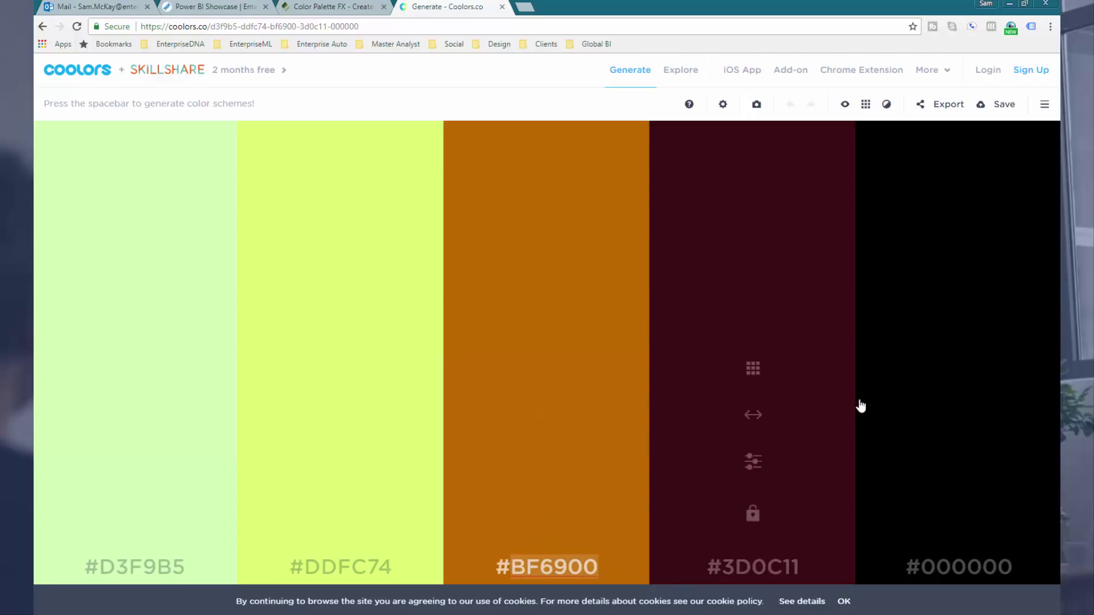
key(alt+Tab)
click(682, 105)
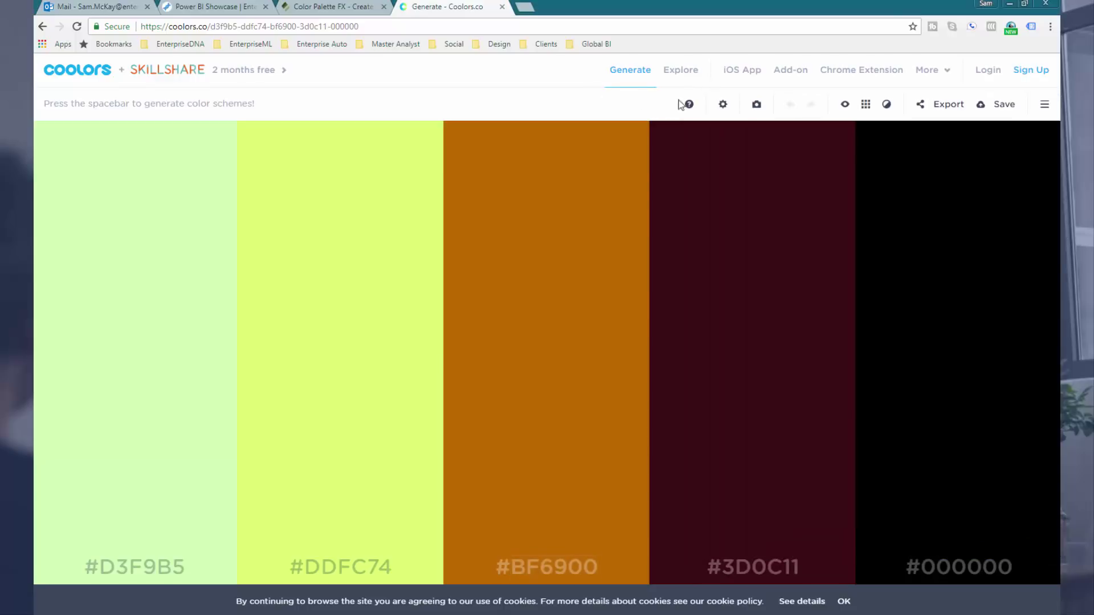
key(alt+Tab)
drag(1031, 106, 696, 94)
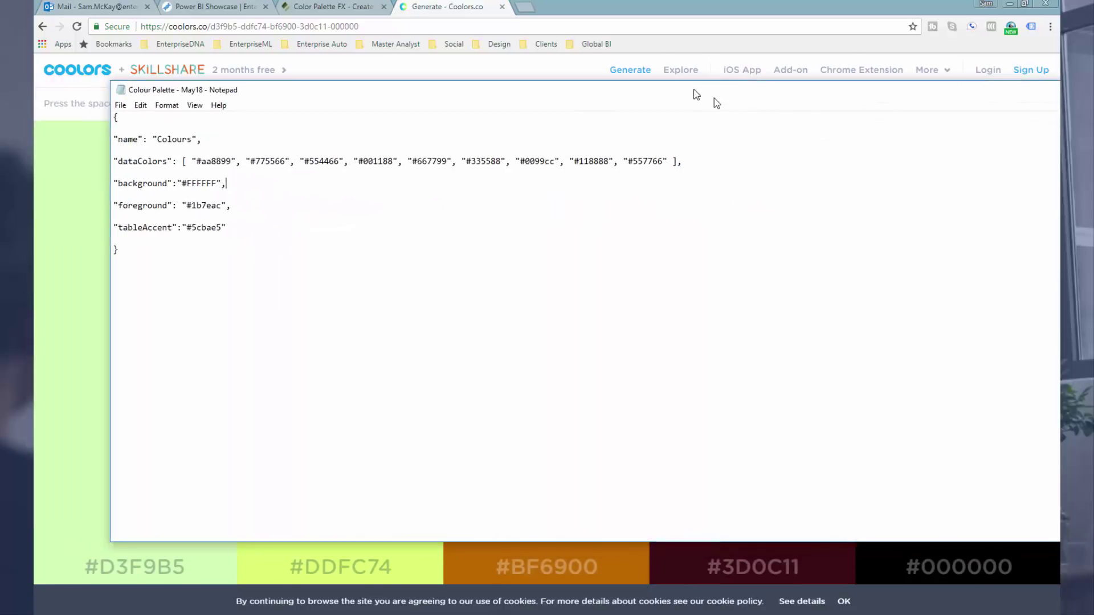
drag(935, 253, 794, 228)
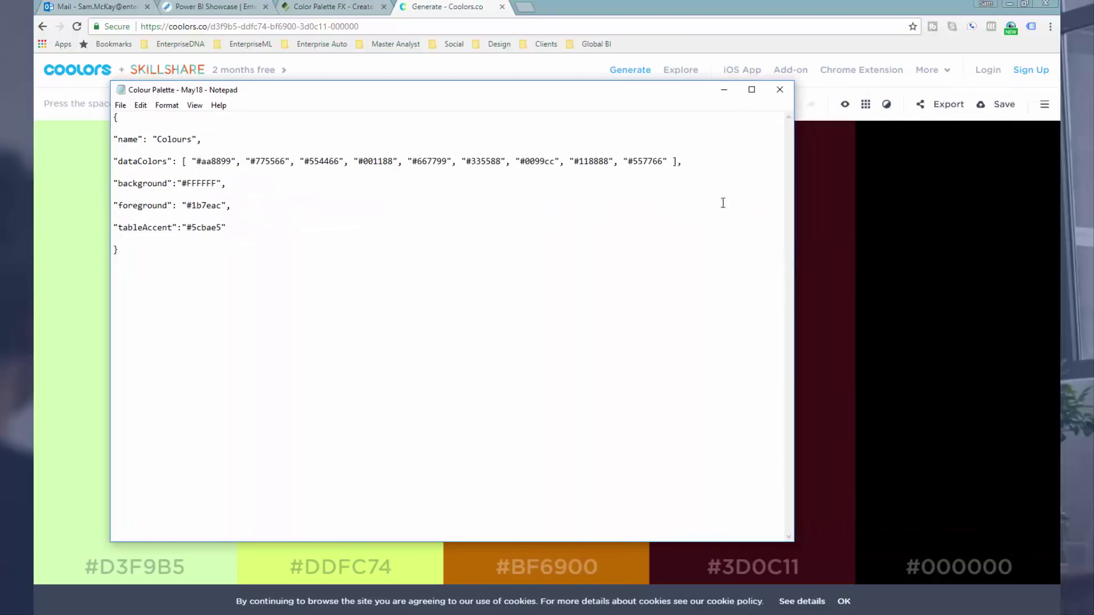
Step: Copy the Endeavour hex code 0055aa from Color Palette FX and set it as the first colour in the Coolors generator
key(alt+Tab)
click(330, 7)
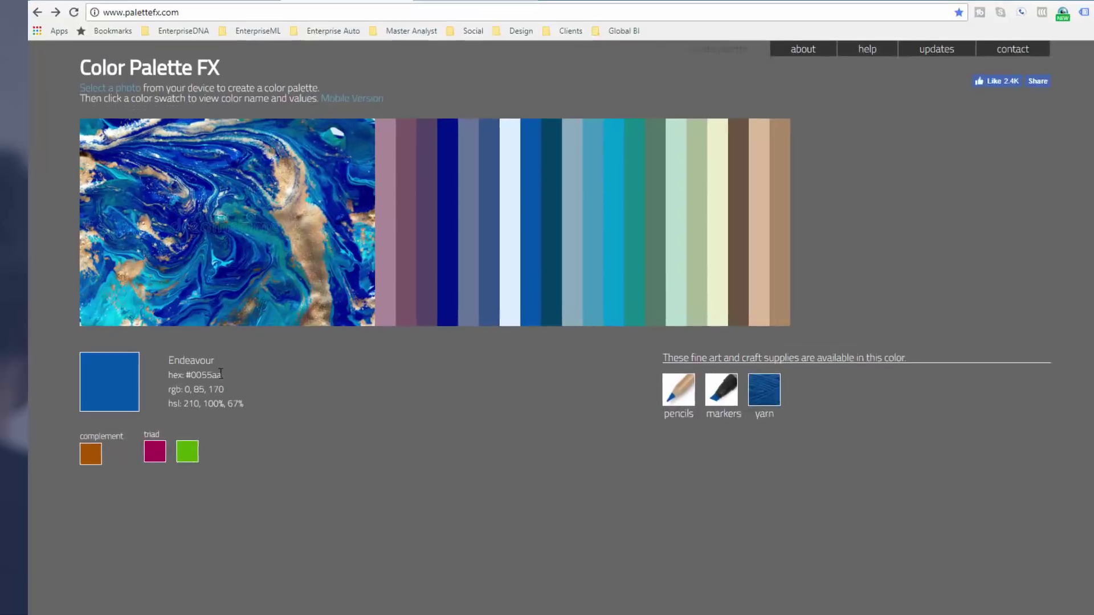
drag(213, 369, 188, 369)
key(ctrl+c)
click(441, 6)
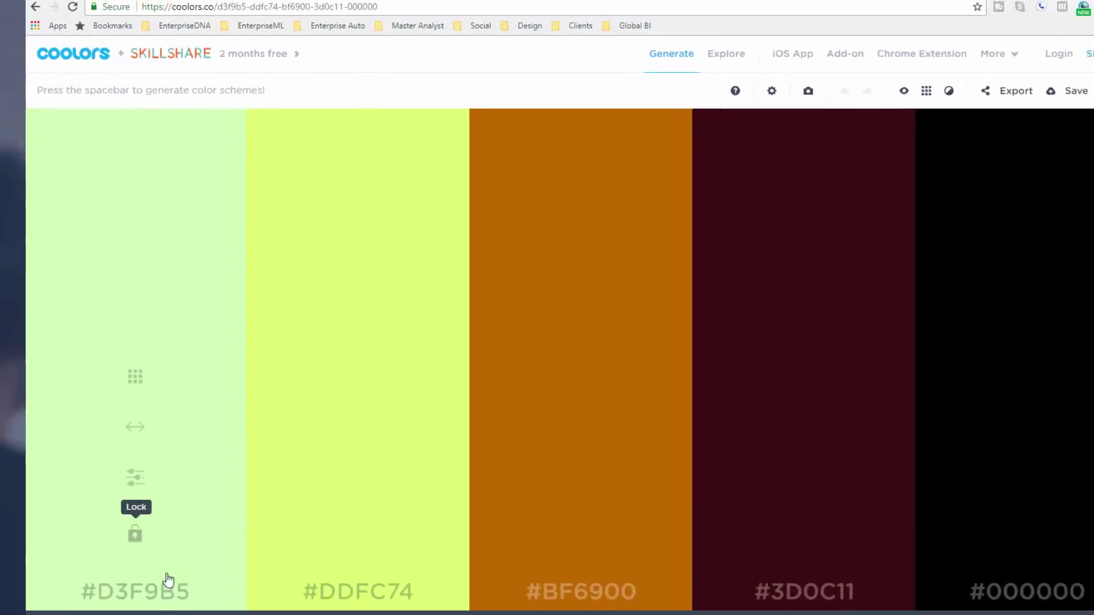
click(166, 567)
key(ctrl+v)
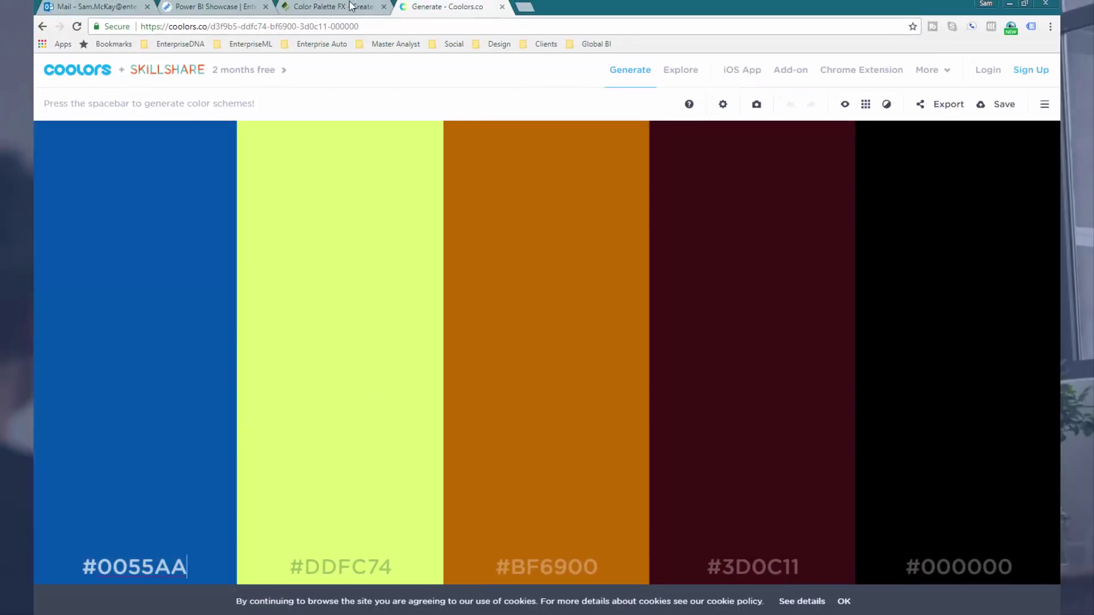
Step: Copy the Blue Chill hex code 118888 from Color Palette FX and set it as the second colour in the Coolors scheme
click(352, 5)
click(606, 290)
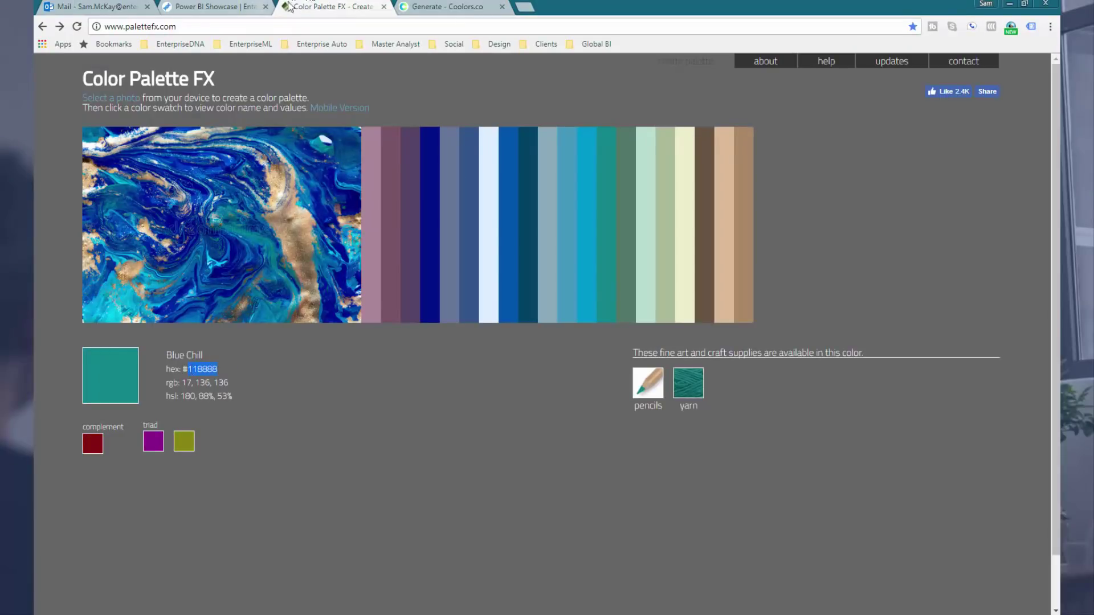
click(453, 8)
click(350, 568)
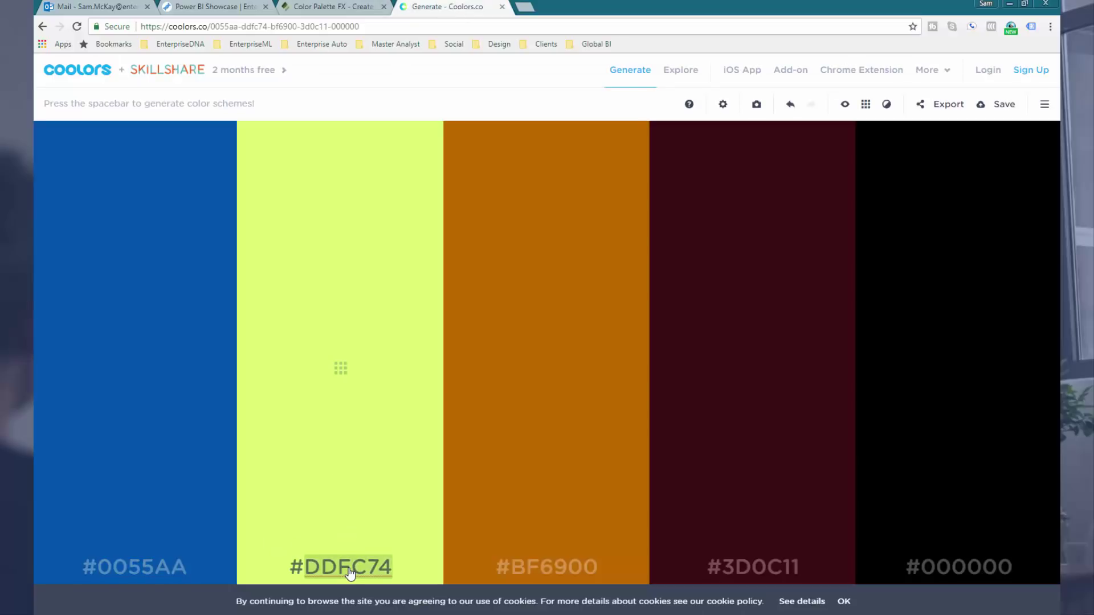
key(ctrl+v)
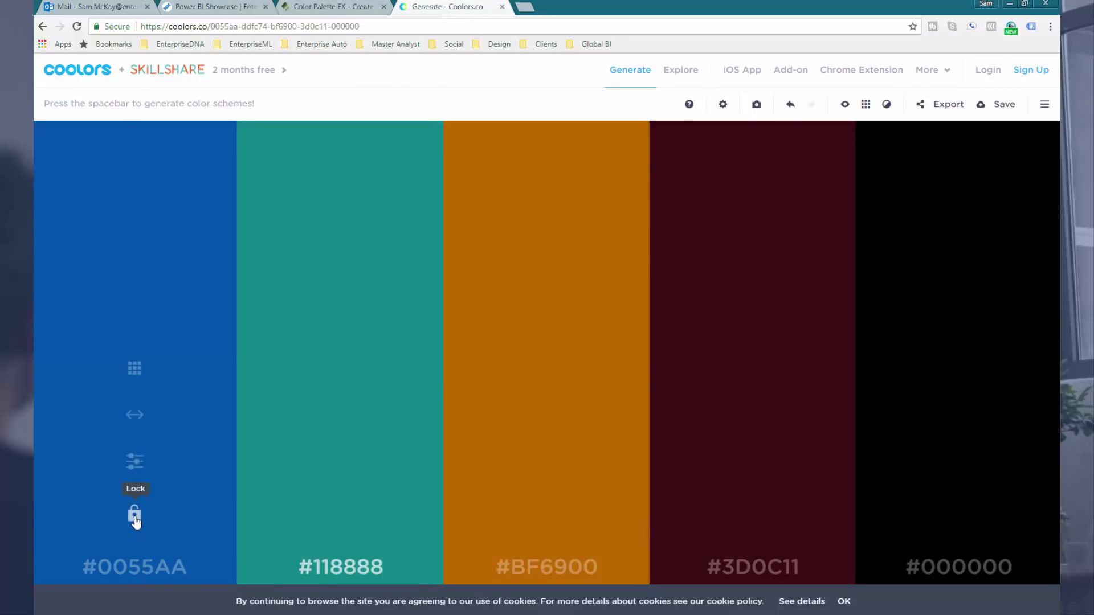
Step: Lock the #0055AA and #118888 colours in Coolors and generate several new schemes for the remaining three colours
click(136, 517)
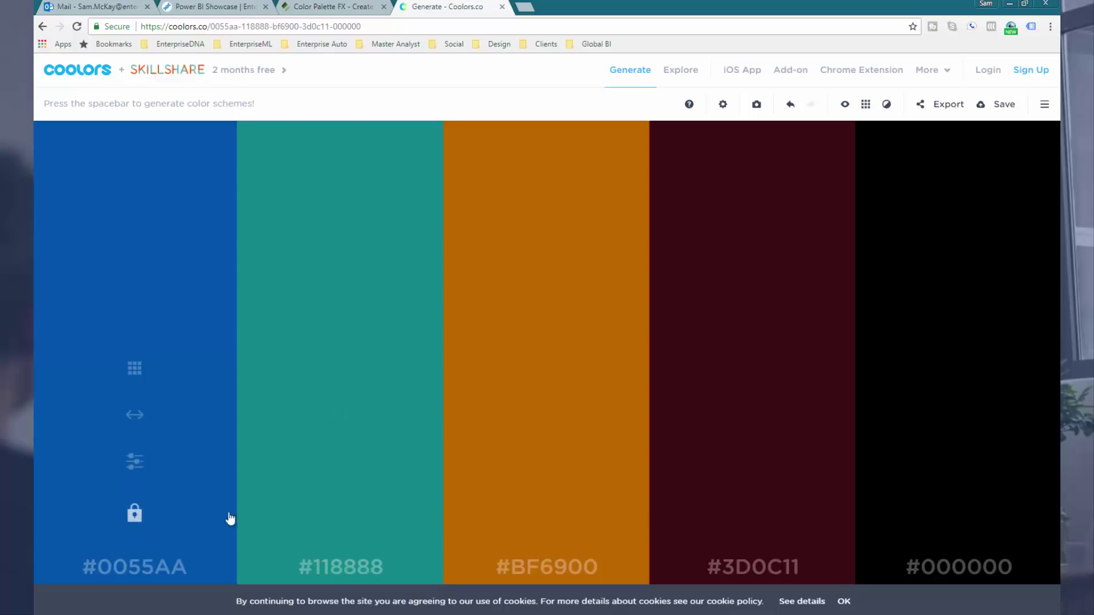
click(341, 514)
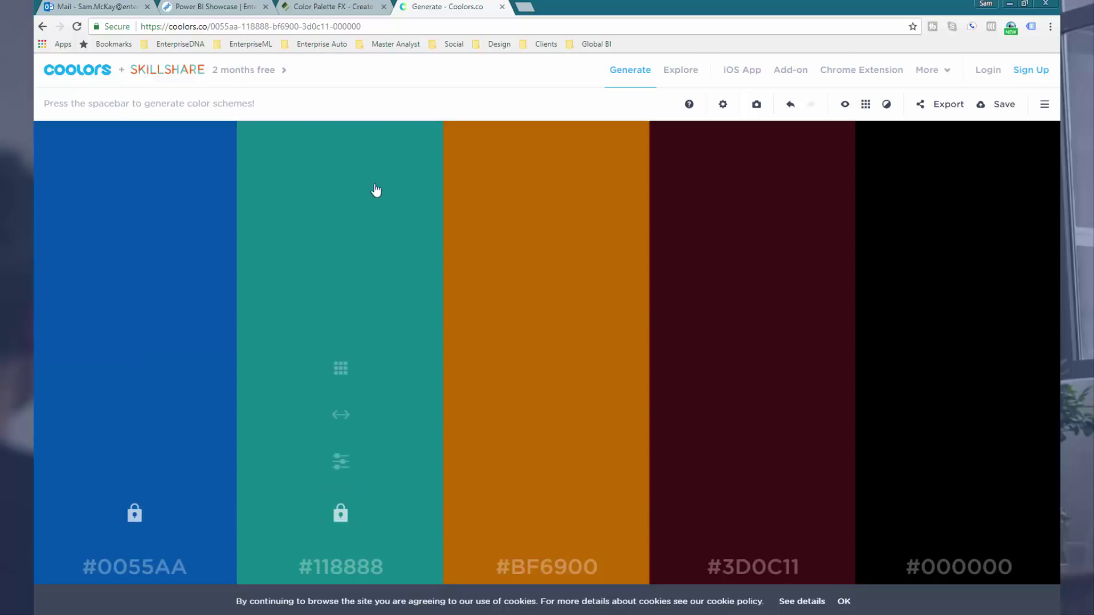
key(space)
key(space)
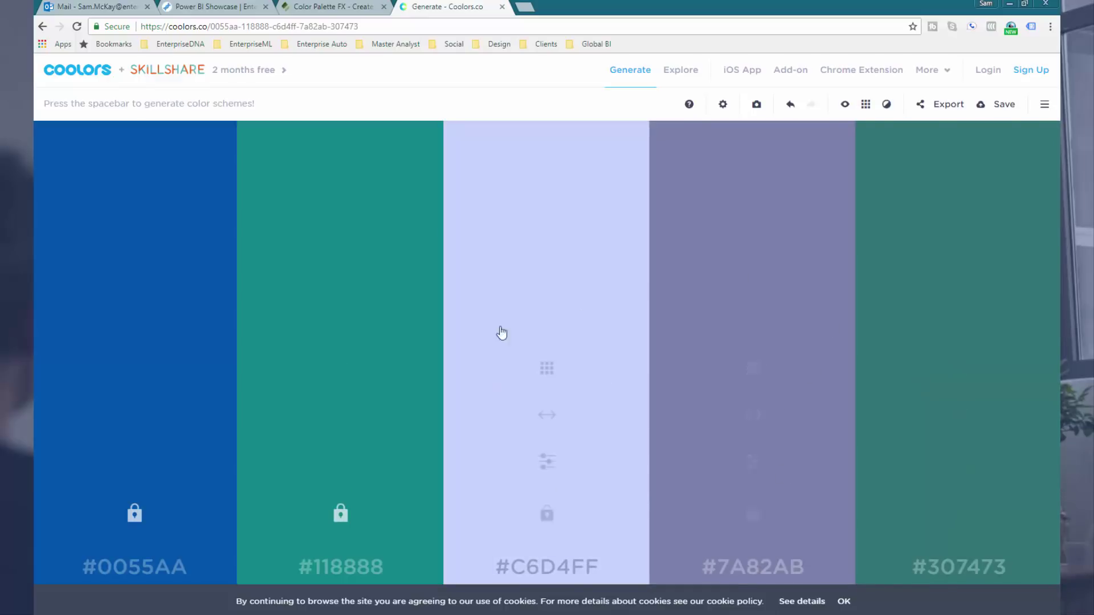
key(space)
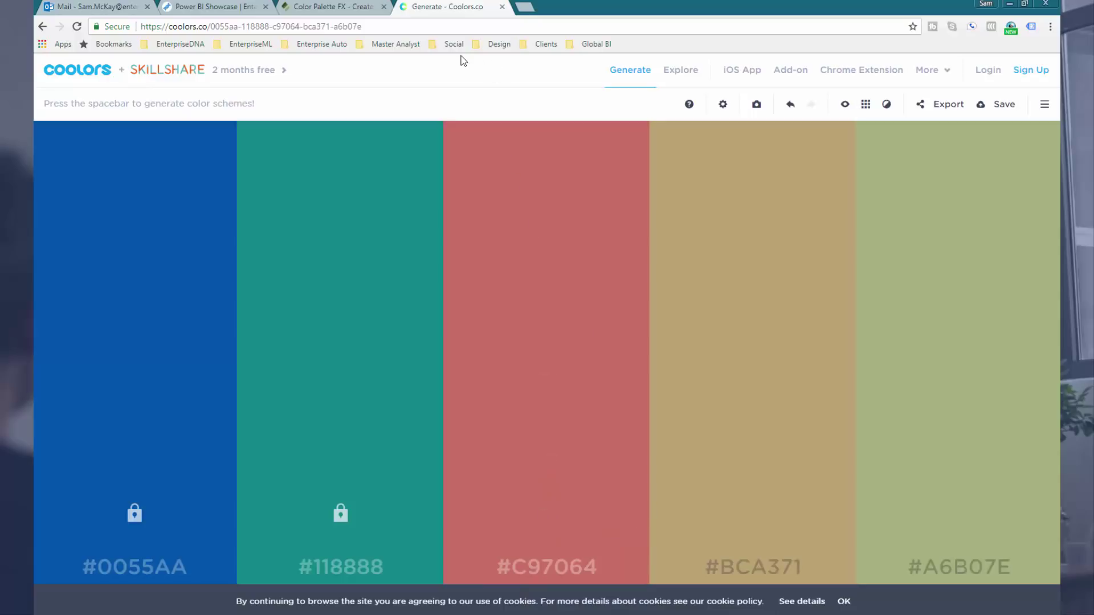
Step: Switch to the Power BI report and view the theme colours offered for the Budgeting Analysis page background
click(322, 6)
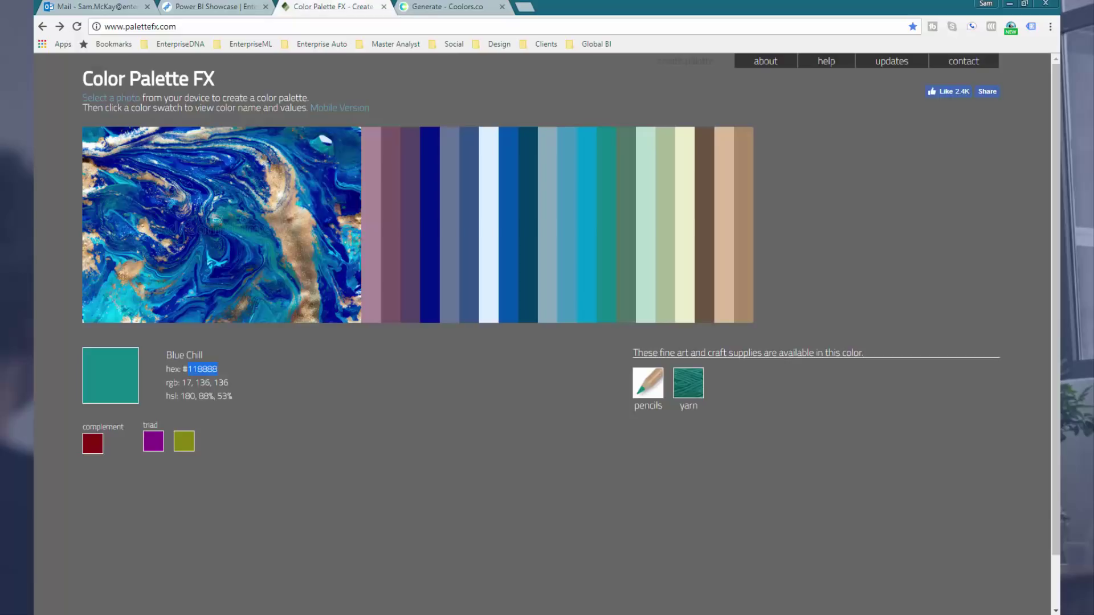
key(alt+Tab)
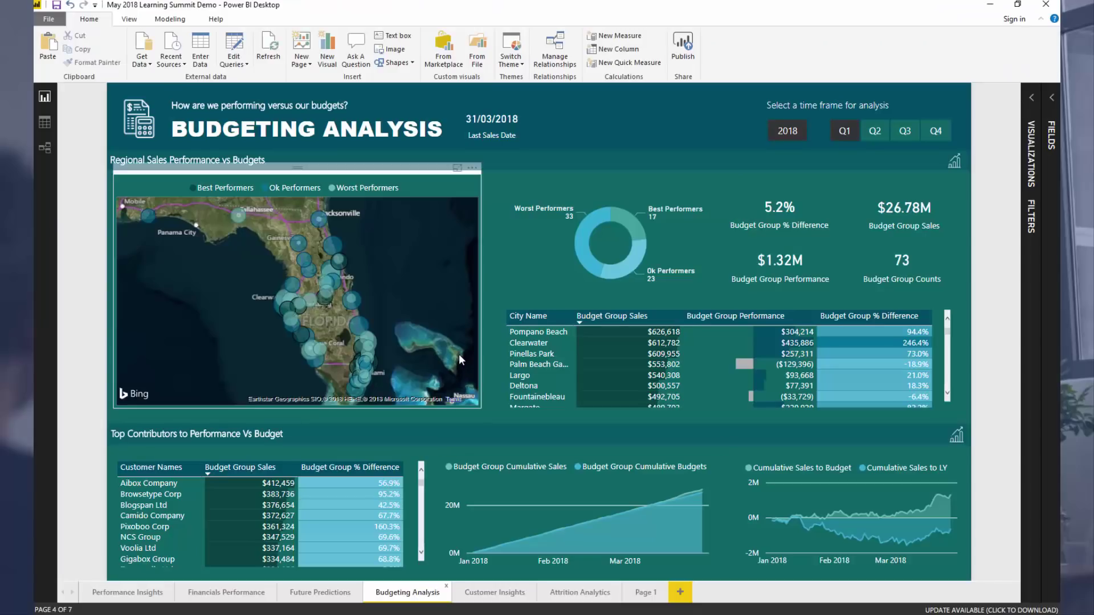
click(1033, 99)
click(973, 214)
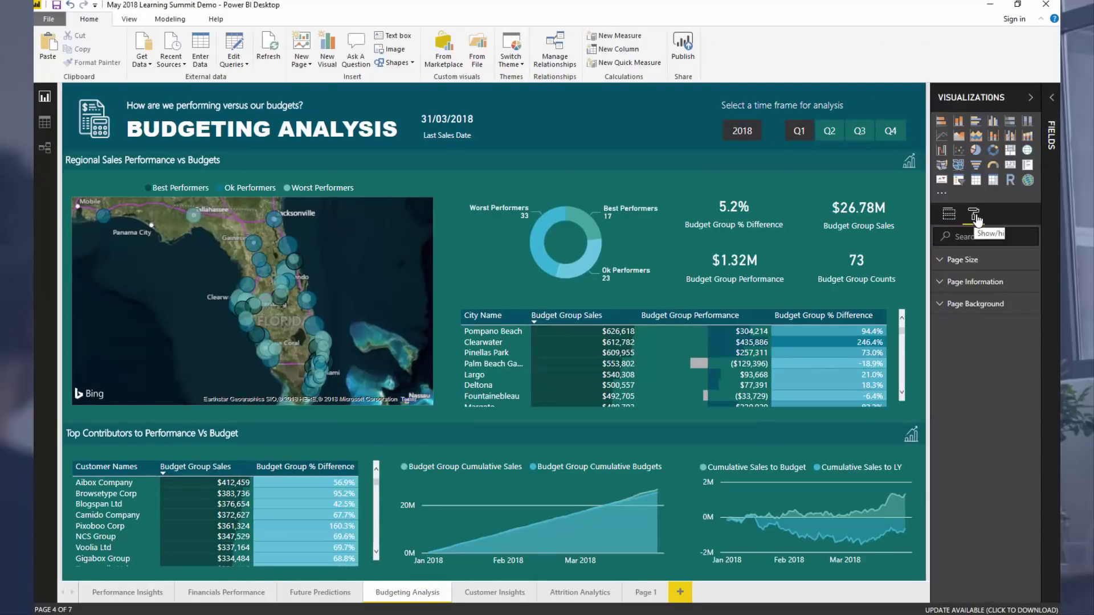
click(979, 305)
click(1022, 328)
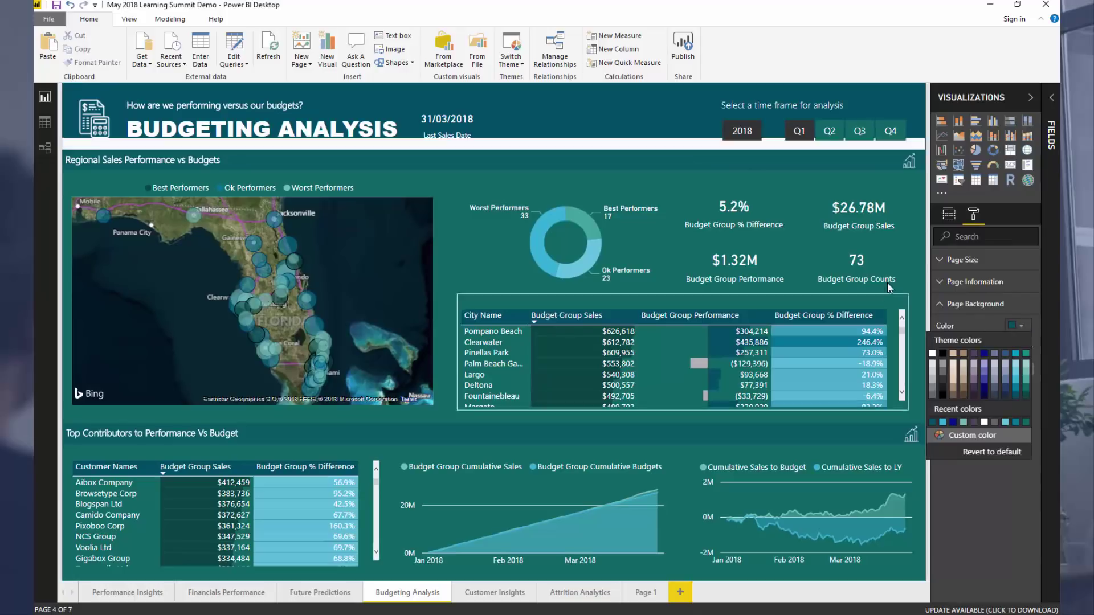
click(569, 116)
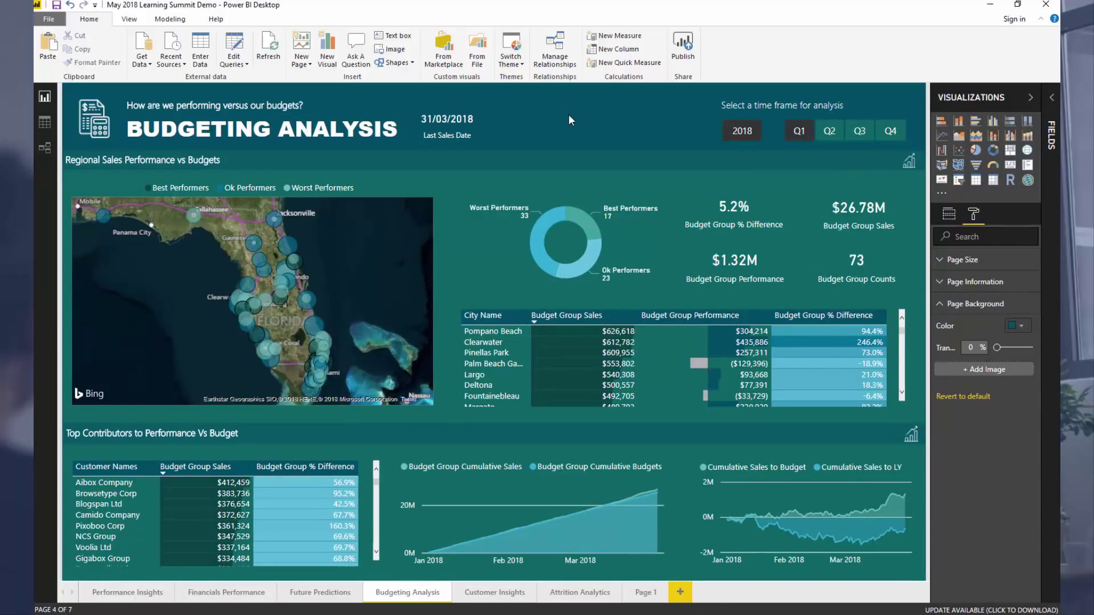